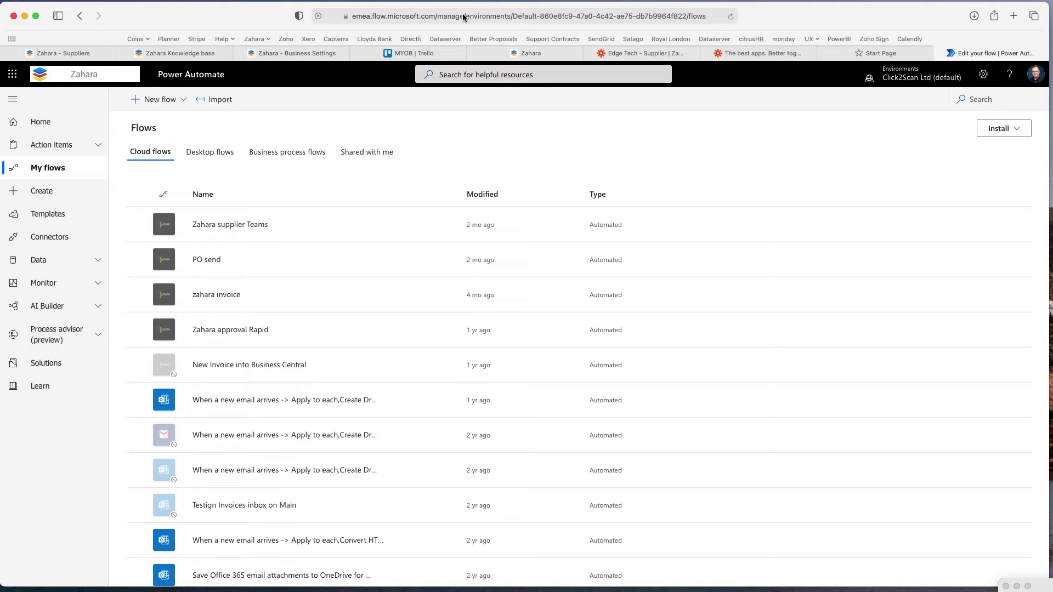
# Start a new automated cloud flow named 'New supplier - Edge'
pyautogui.click(157, 101)
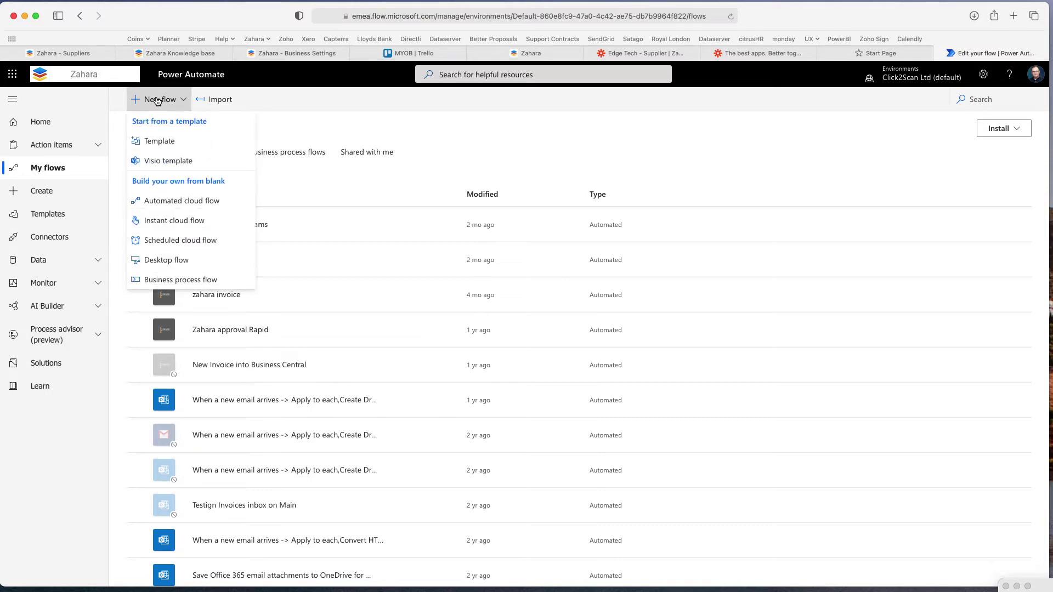
pyautogui.click(55, 169)
pyautogui.click(47, 124)
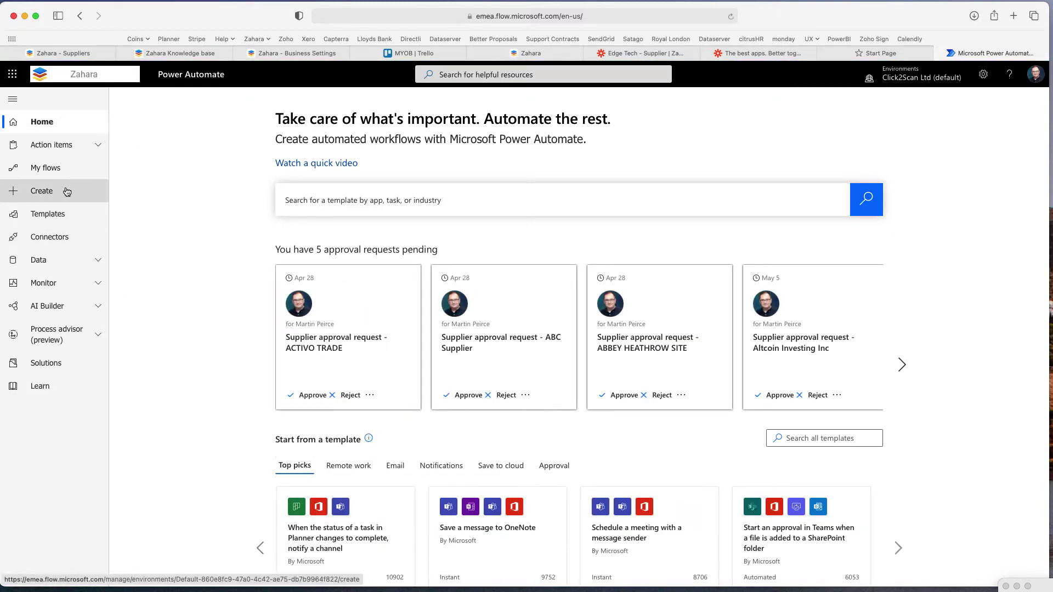
pyautogui.click(34, 193)
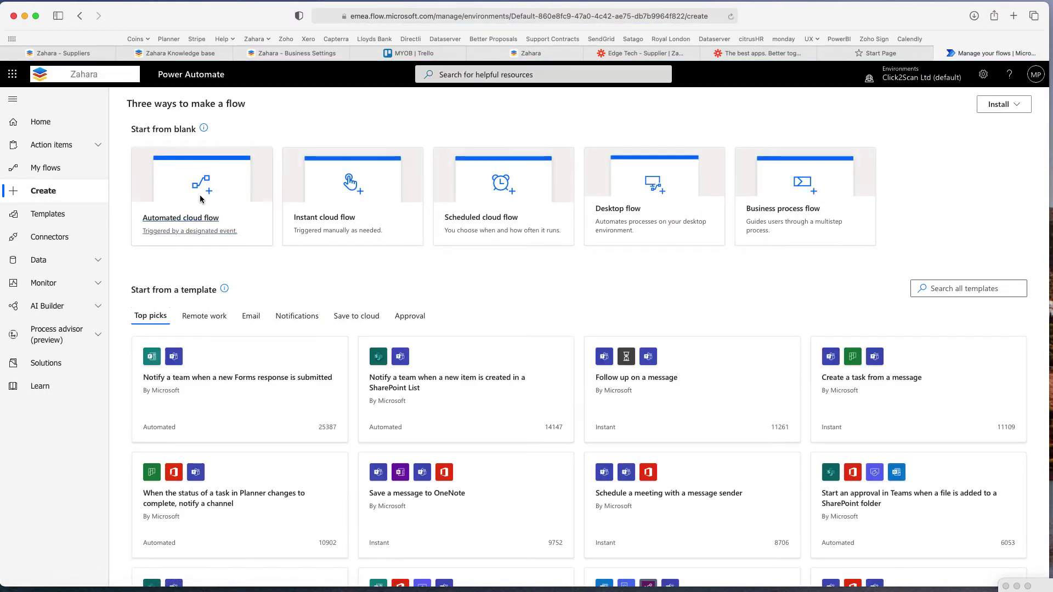
pyautogui.click(201, 198)
pyautogui.click(595, 226)
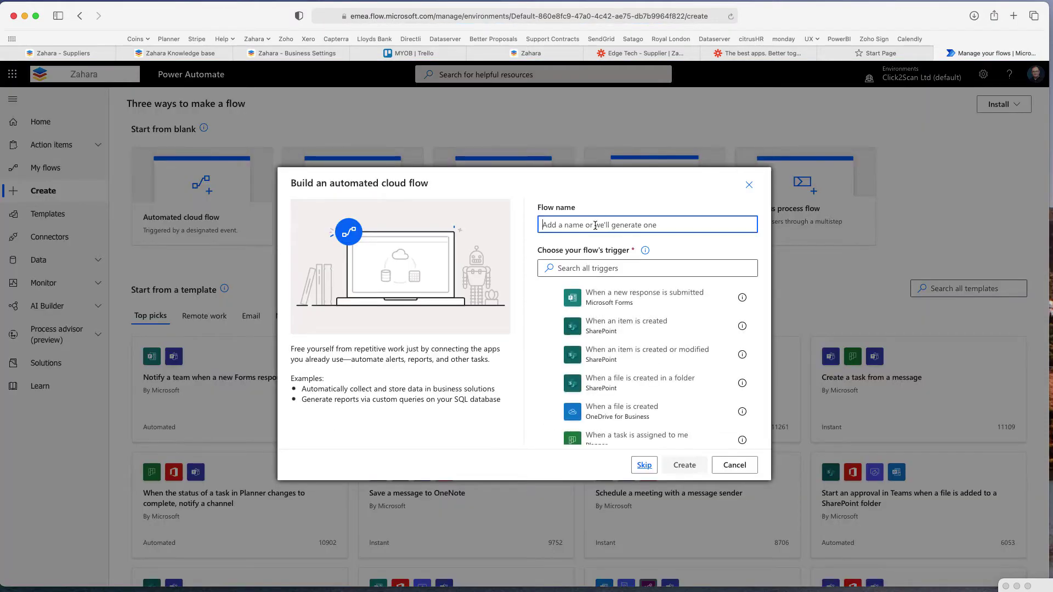
pyautogui.write('New supplier')
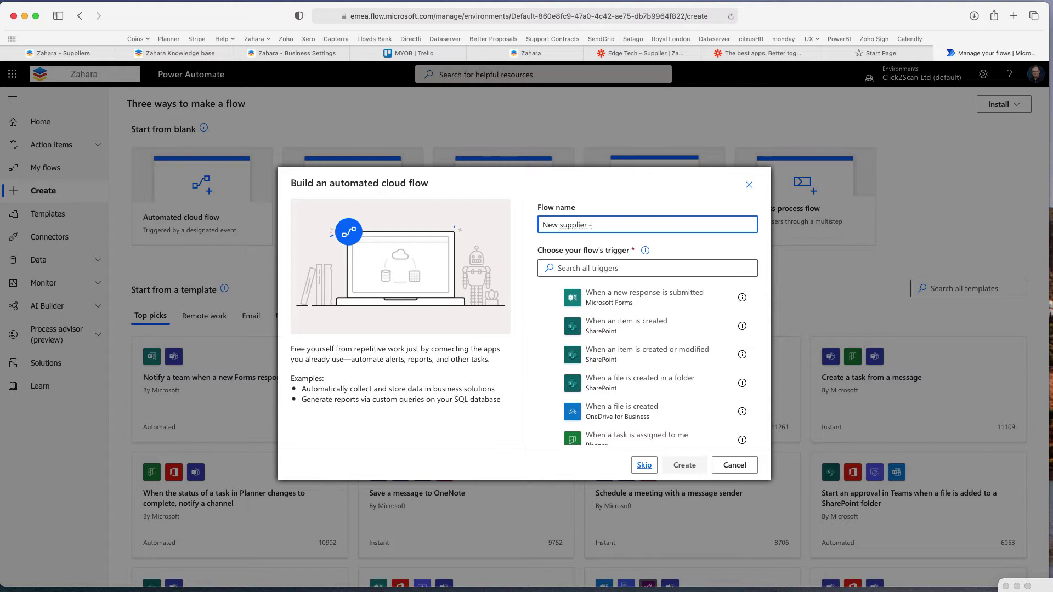
pyautogui.write(' - Edge')
# Choose Zahara's New Supplier trigger and create the flow
pyautogui.click(584, 267)
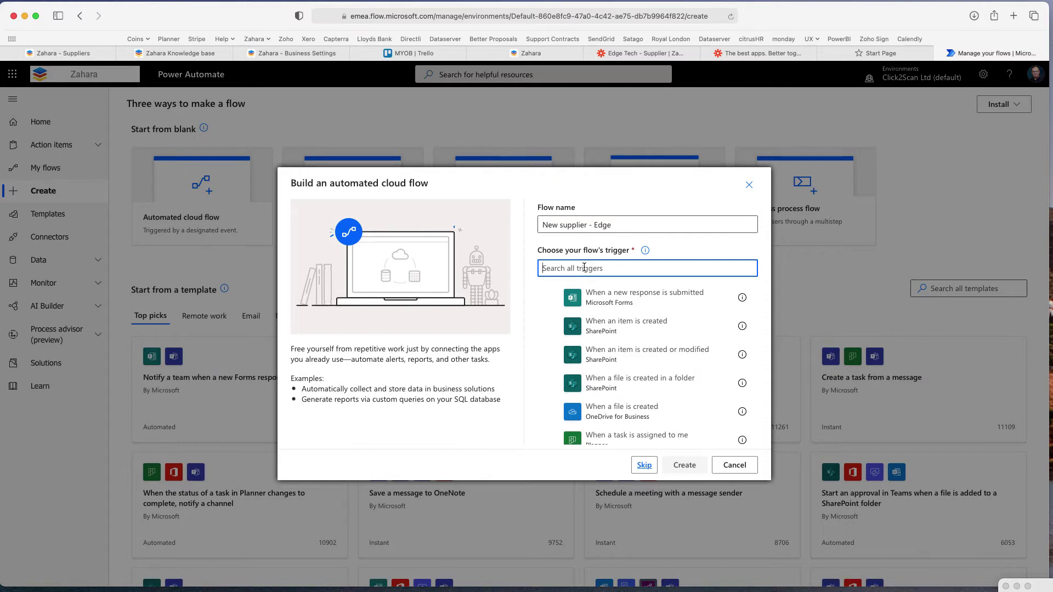
pyautogui.write('Zahar')
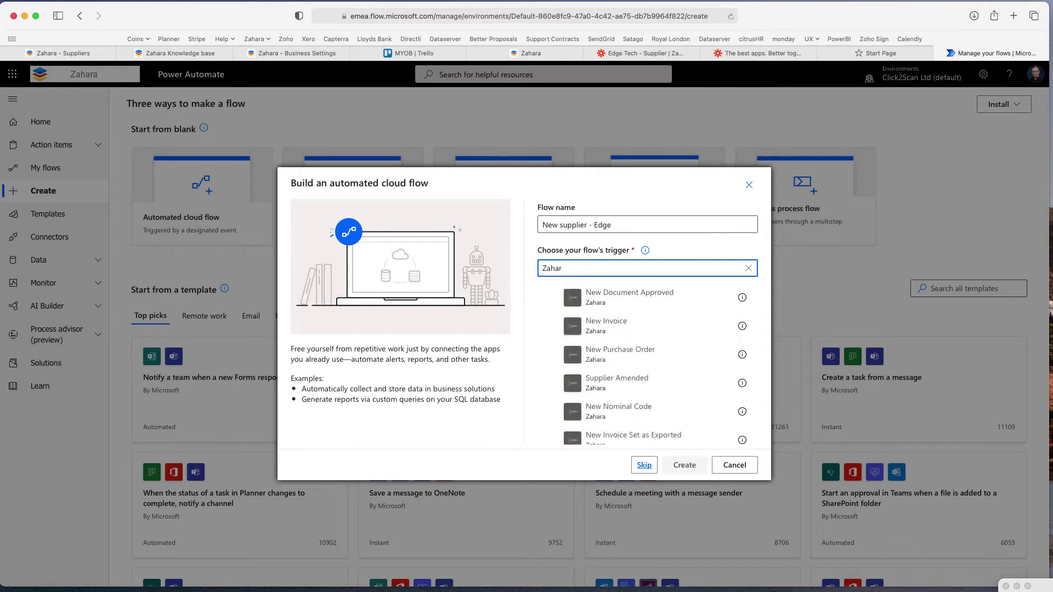
pyautogui.write('a')
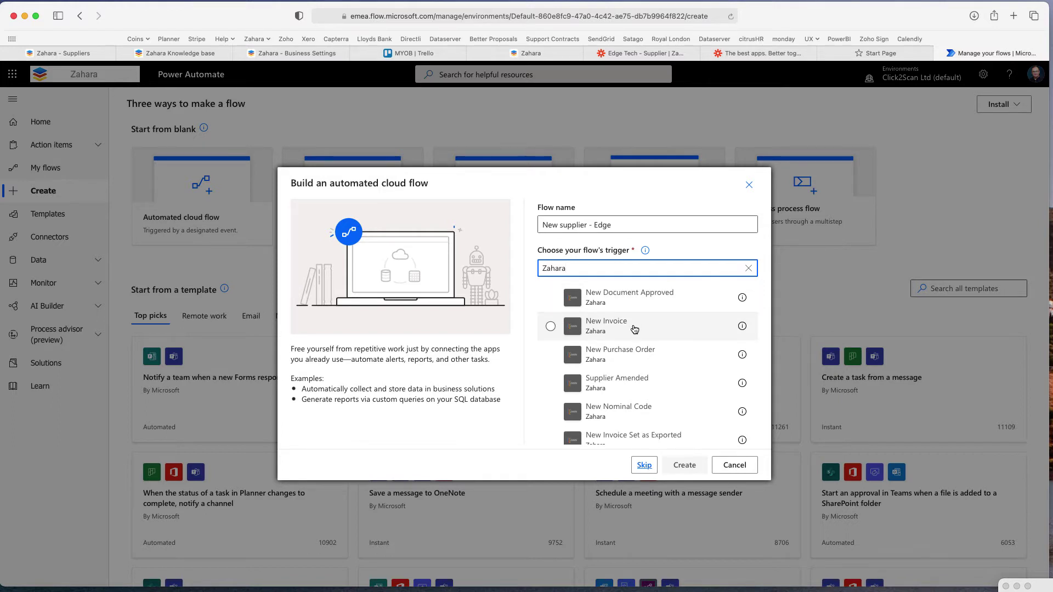
pyautogui.scroll(-4, 633, 358)
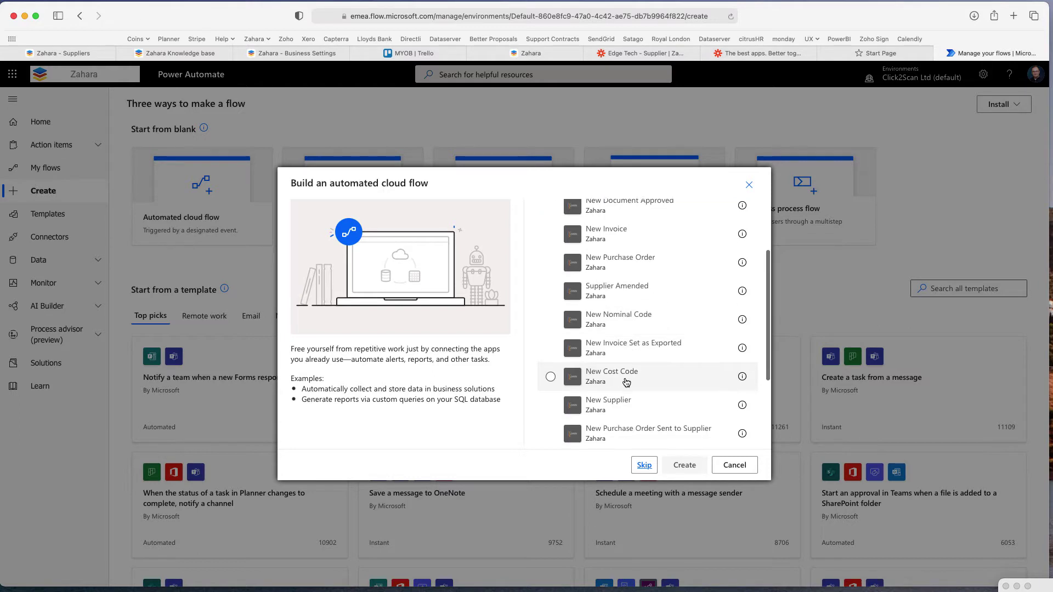
pyautogui.click(601, 406)
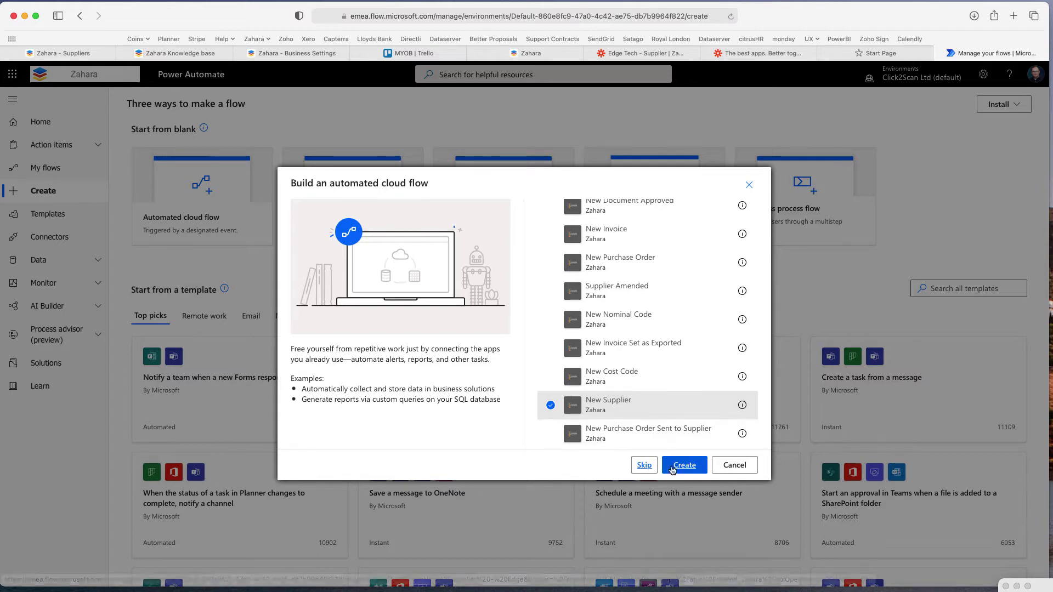
pyautogui.click(683, 470)
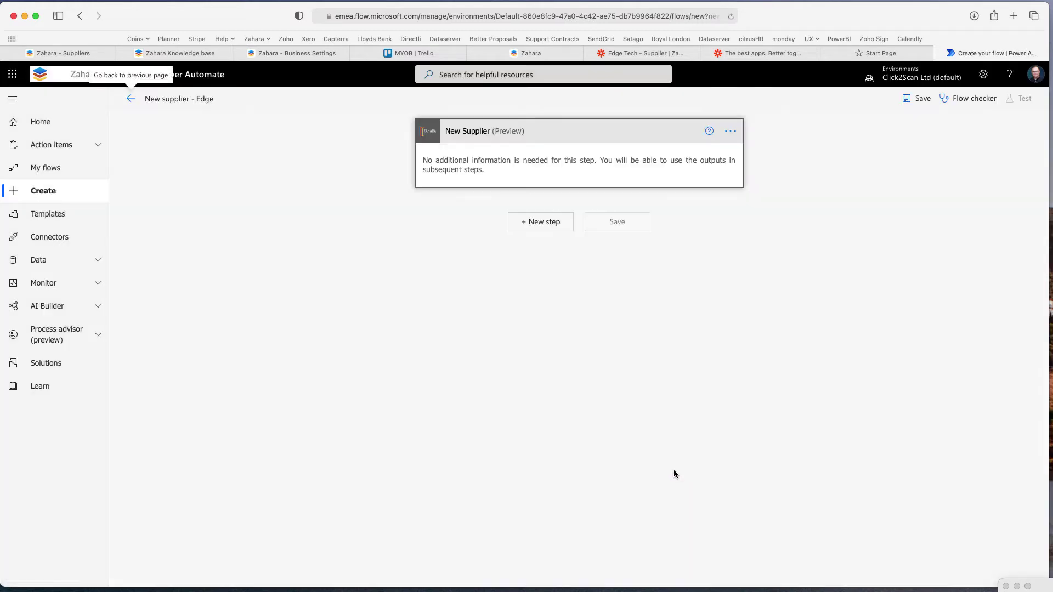
# Switch the New Supplier trigger to Edge Technologies, then start adding a new Zahara connection
pyautogui.click(729, 132)
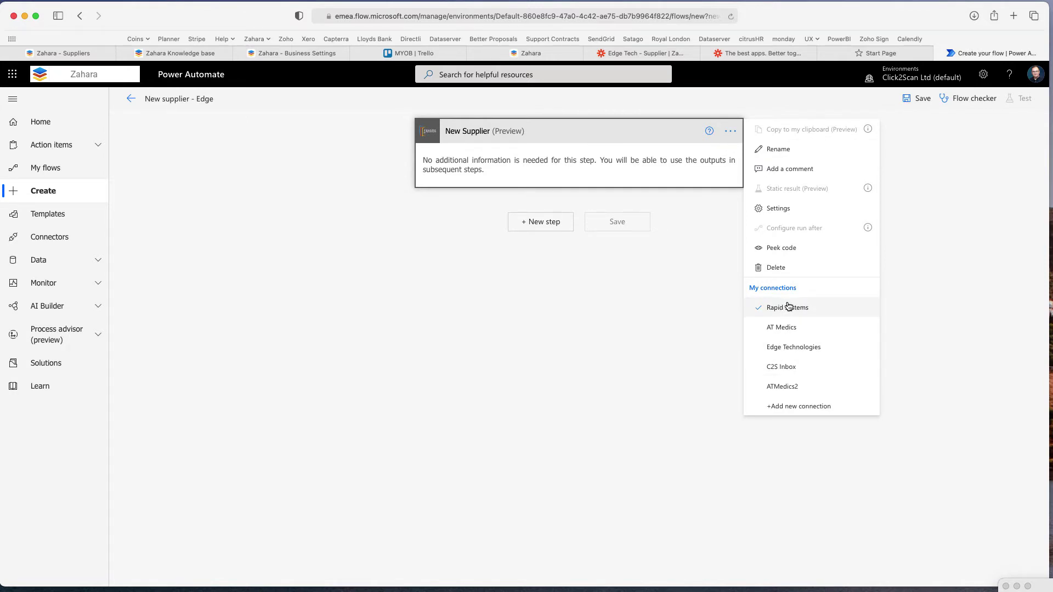
pyautogui.click(792, 347)
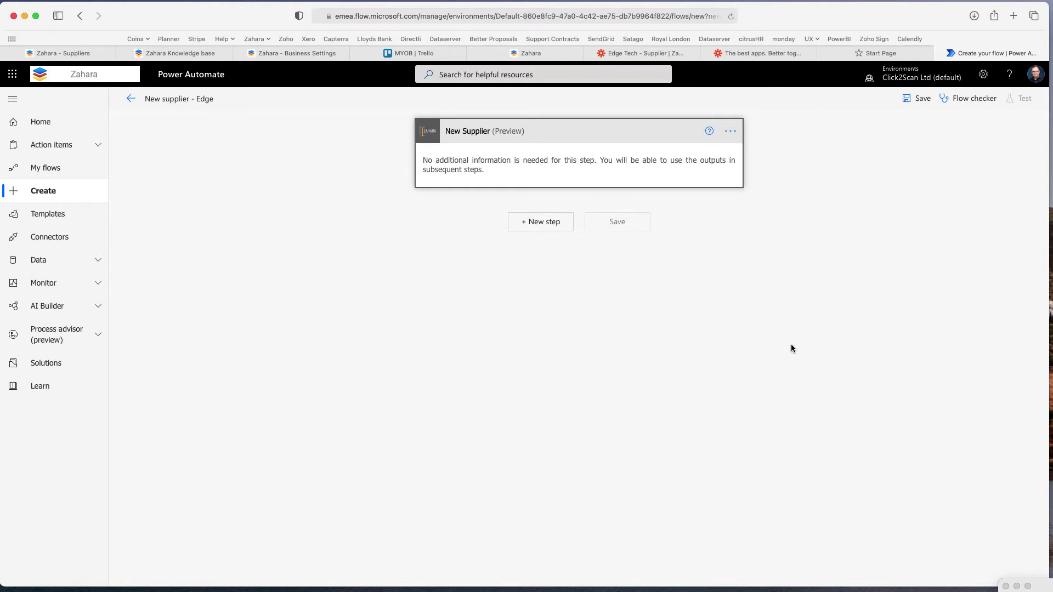
pyautogui.click(730, 131)
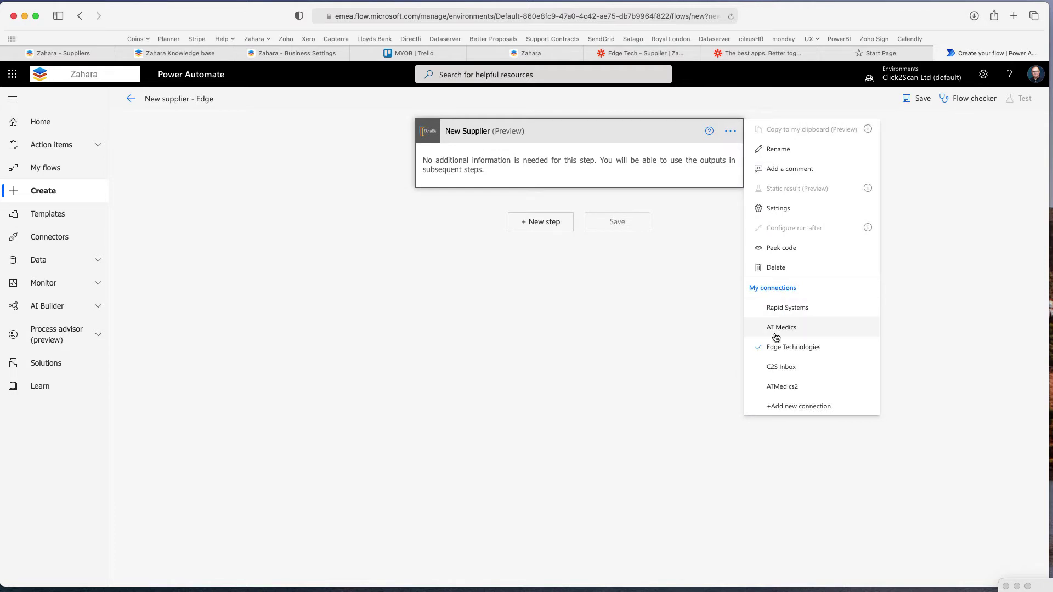
pyautogui.click(796, 407)
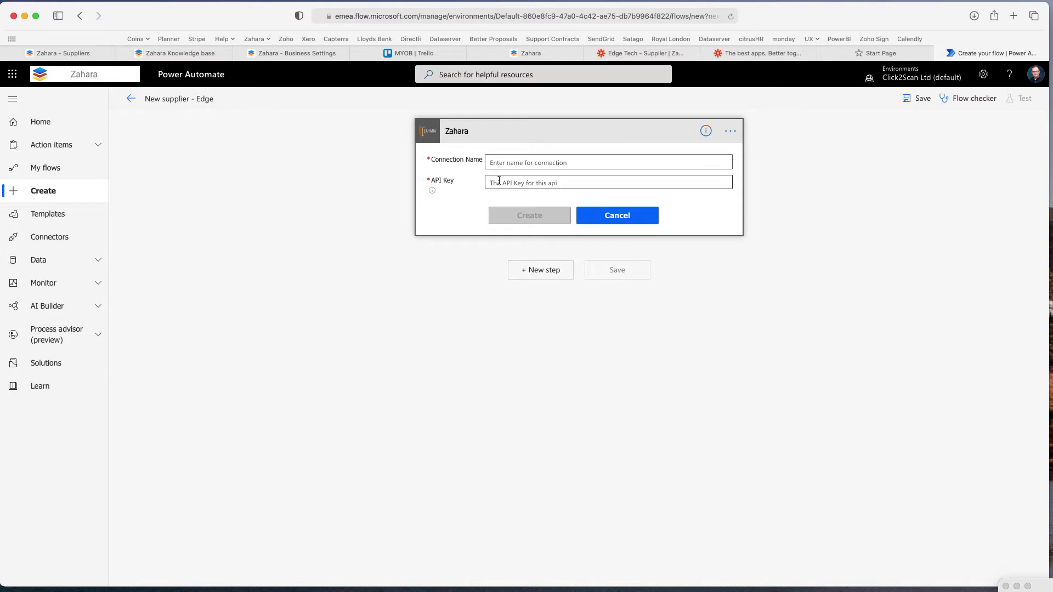
# Check the API key in Zahara's Business Settings, then cancel the new connection form
pyautogui.click(297, 53)
pyautogui.click(373, 444)
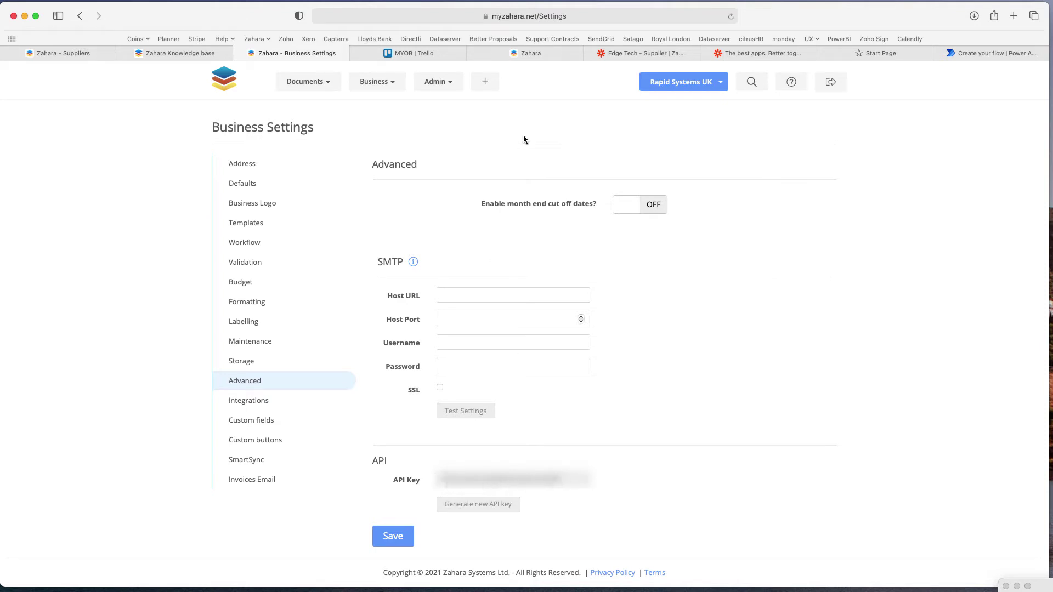
pyautogui.click(982, 55)
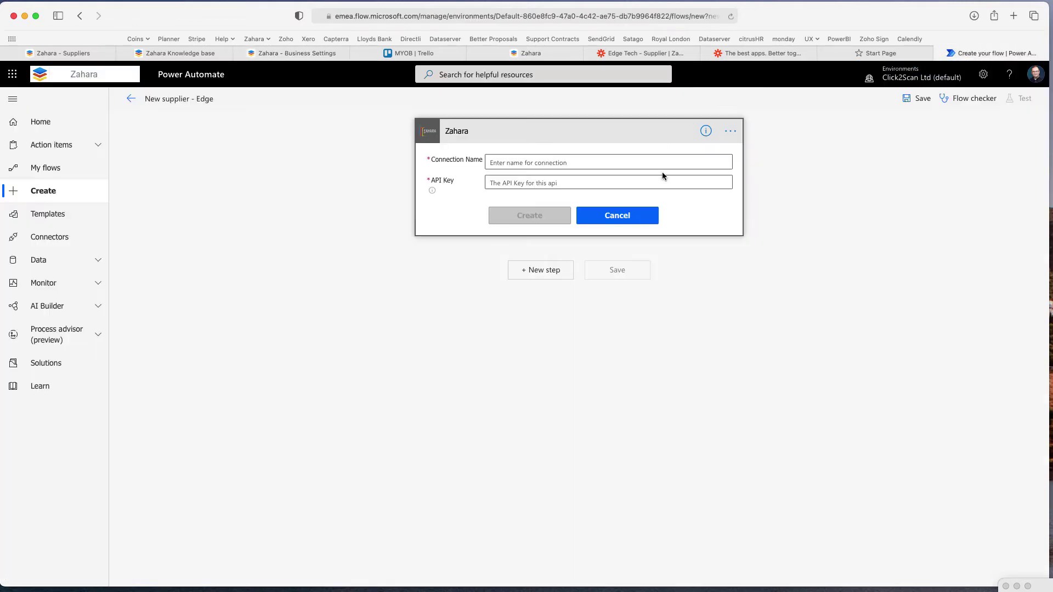
pyautogui.click(611, 220)
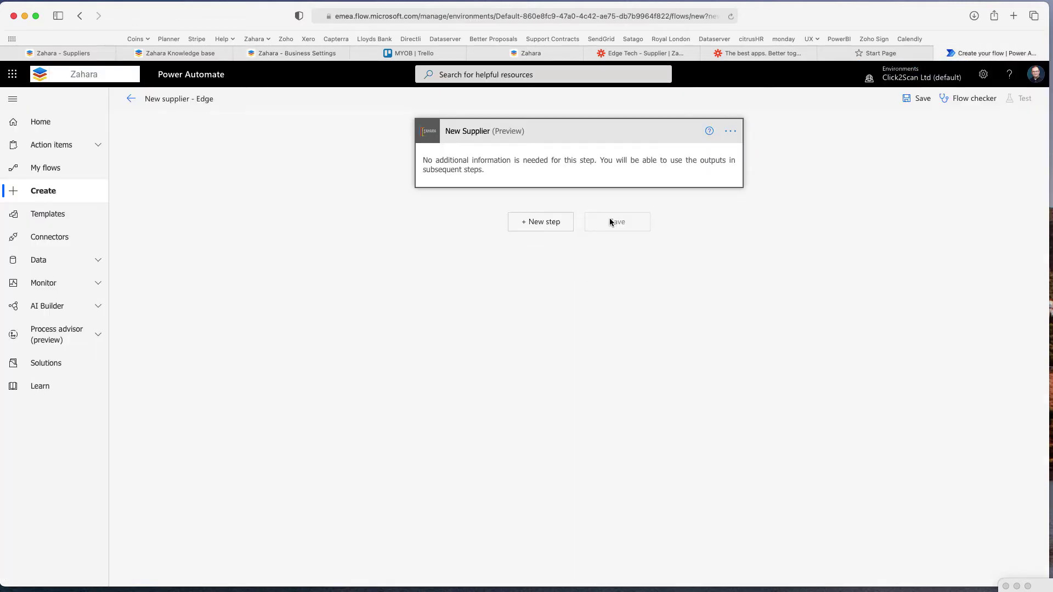
# Keep Edge Technologies and add a Microsoft Teams 'Post message in a chat or channel' step
pyautogui.click(730, 131)
pyautogui.click(768, 346)
pyautogui.click(541, 222)
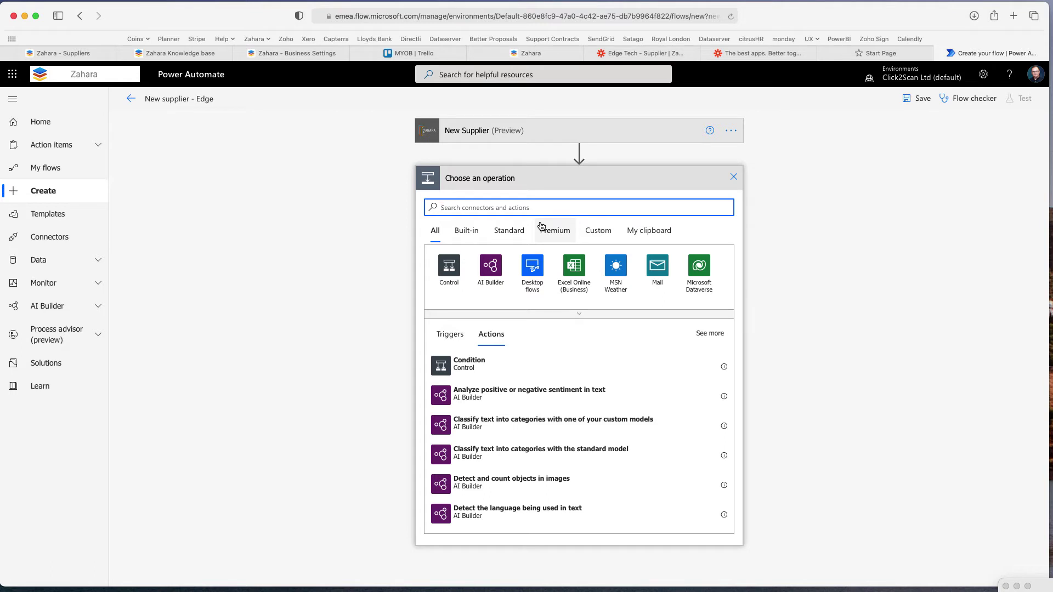
pyautogui.write('Teams')
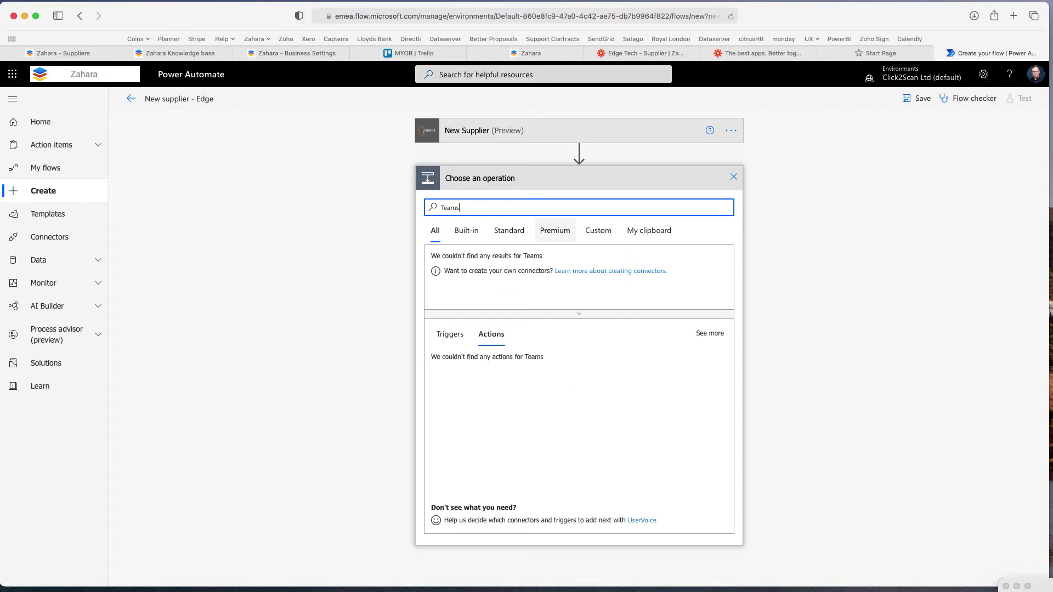
pyautogui.click(451, 274)
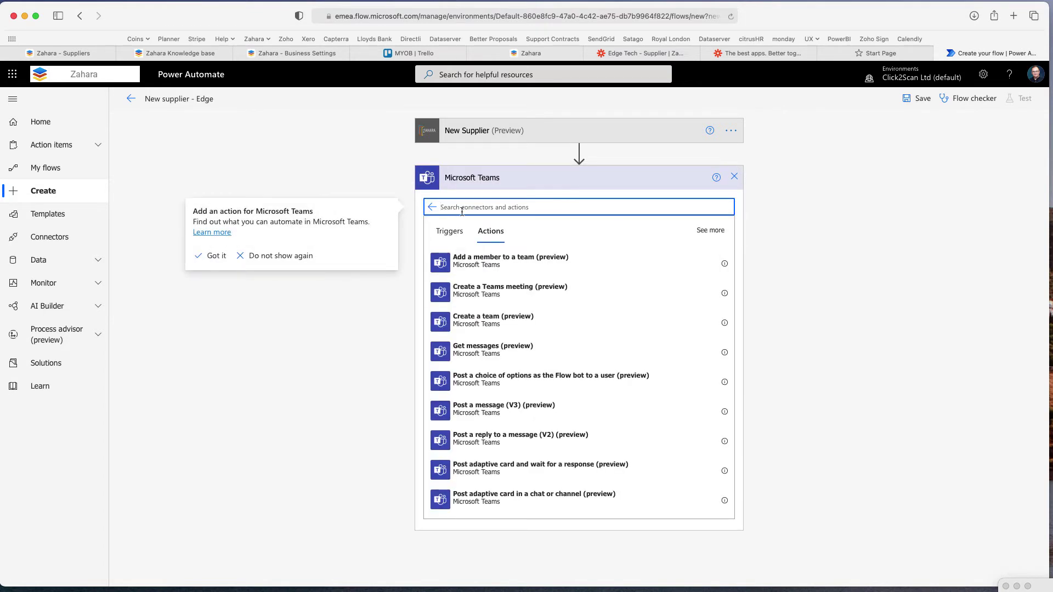
pyautogui.write('message')
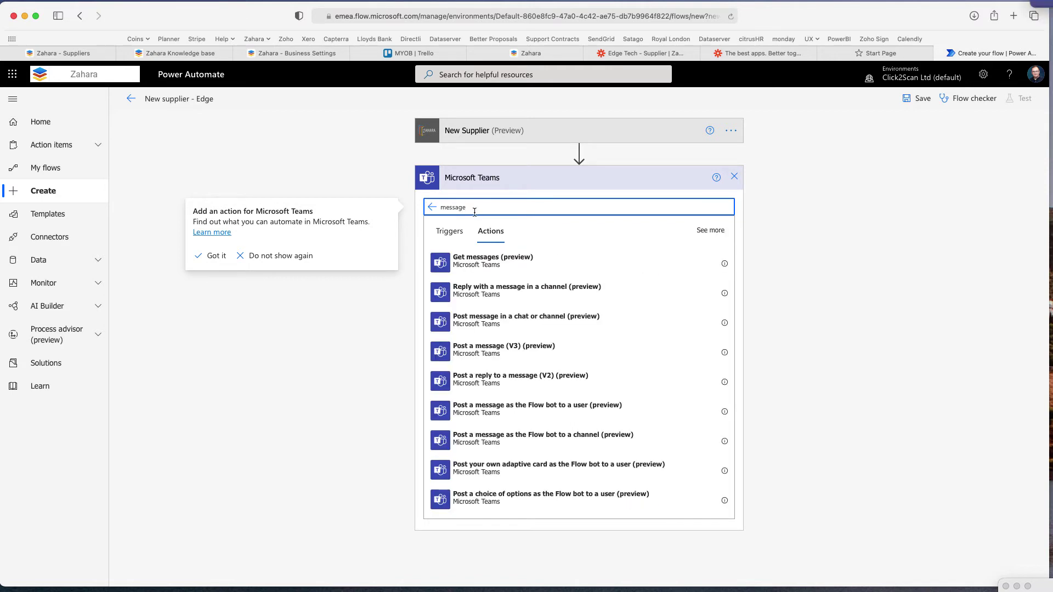
pyautogui.click(478, 322)
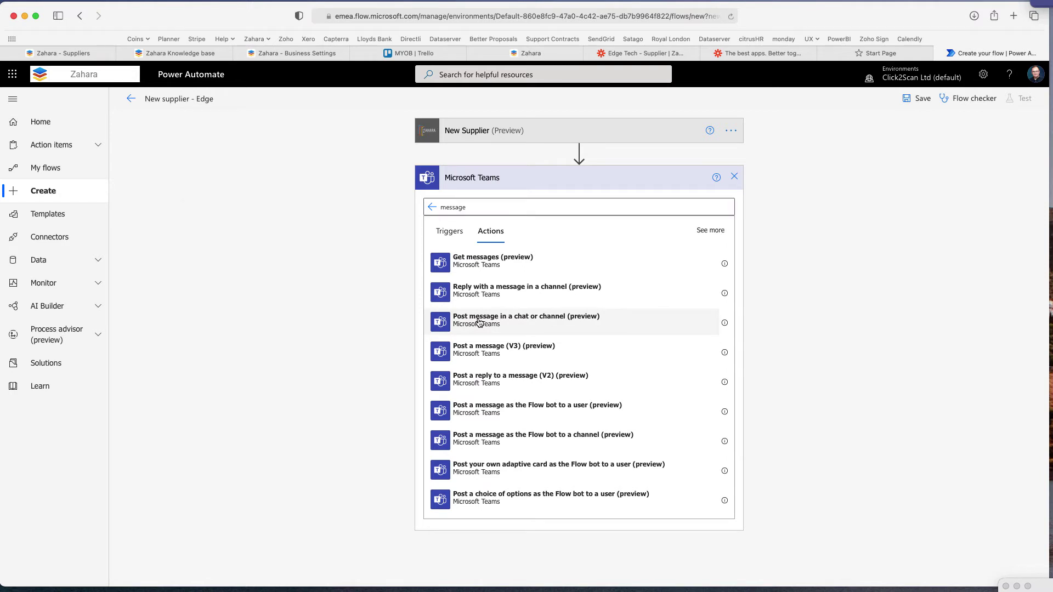
pyautogui.click(478, 323)
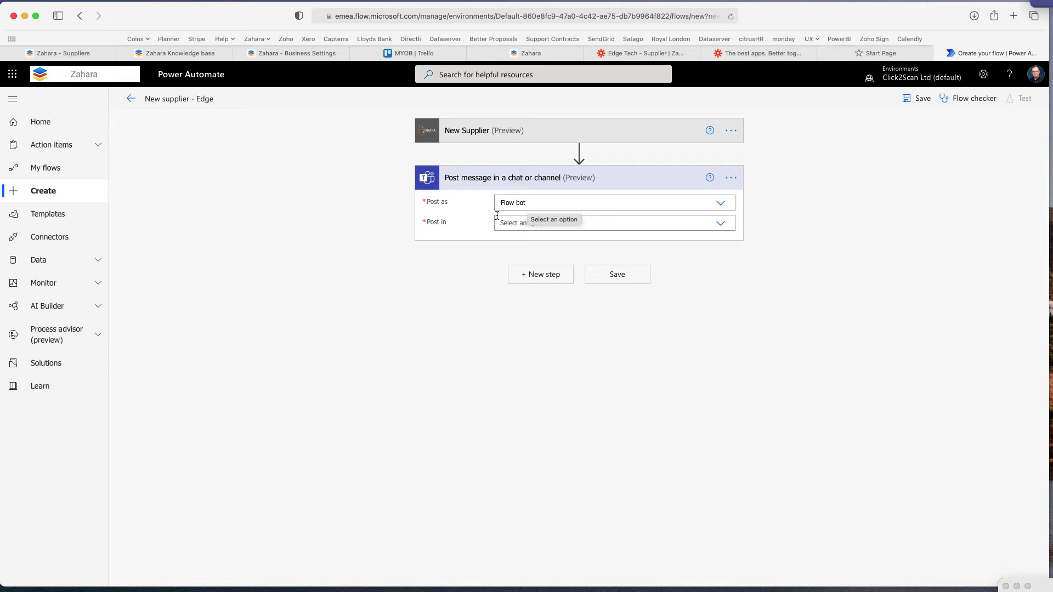
# Post the Teams message as Flow bot in the Bath & UK Team's General channel
pyautogui.click(552, 205)
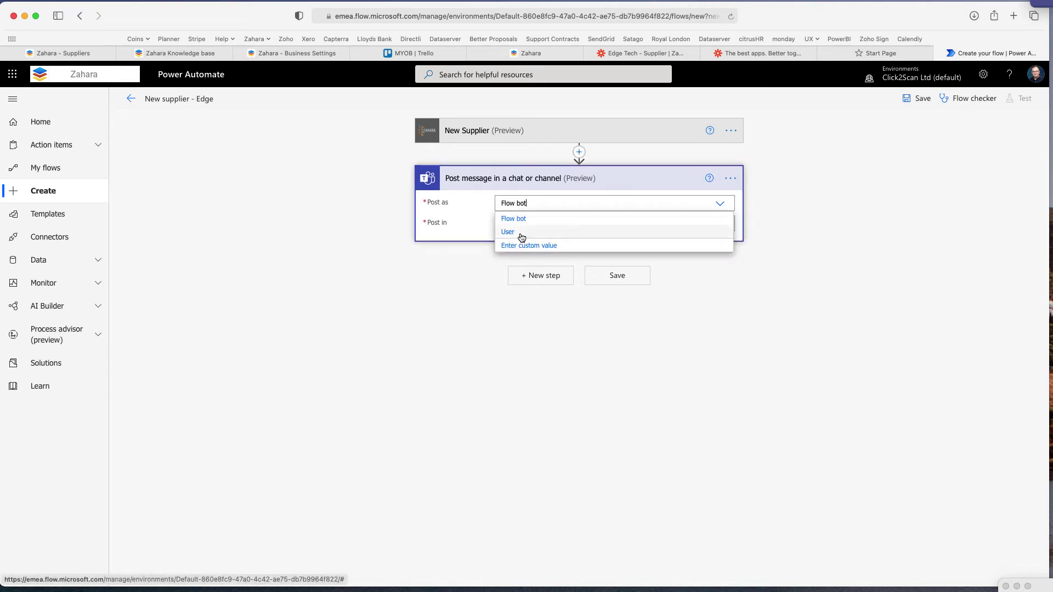
pyautogui.click(416, 270)
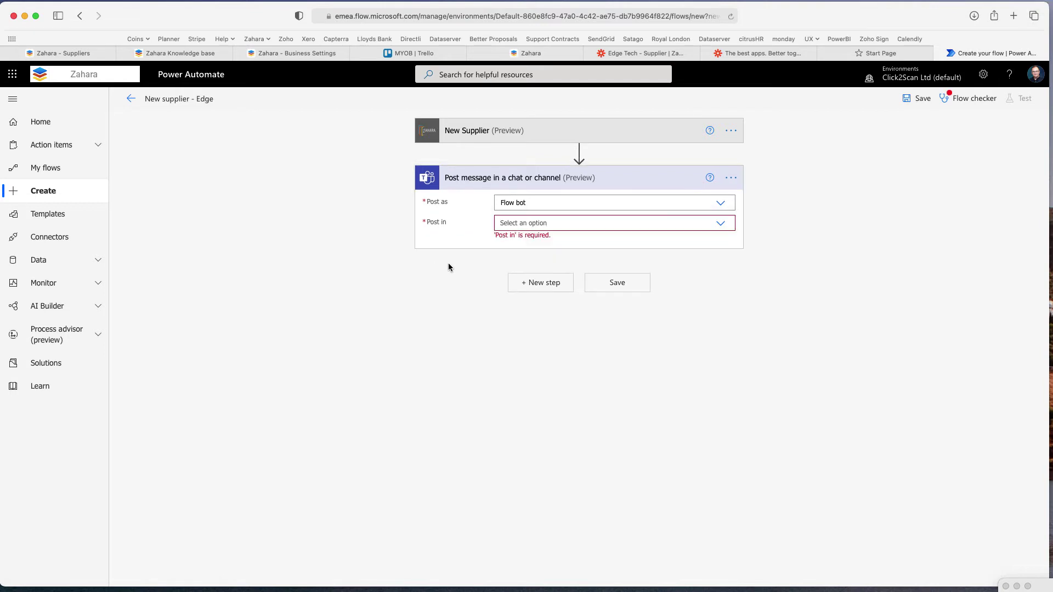
pyautogui.click(529, 223)
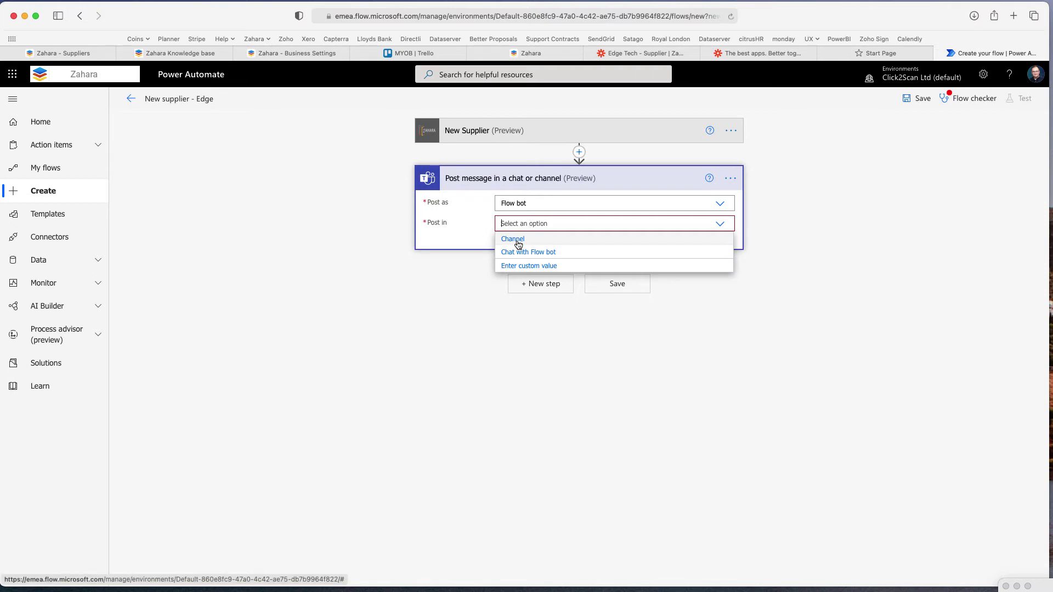
pyautogui.click(518, 241)
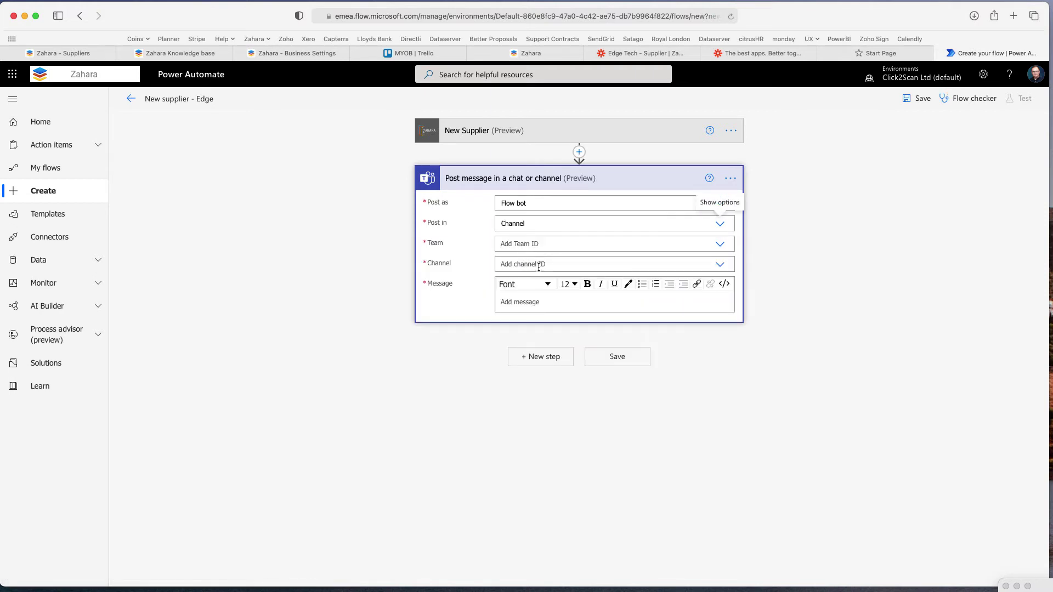
pyautogui.click(533, 244)
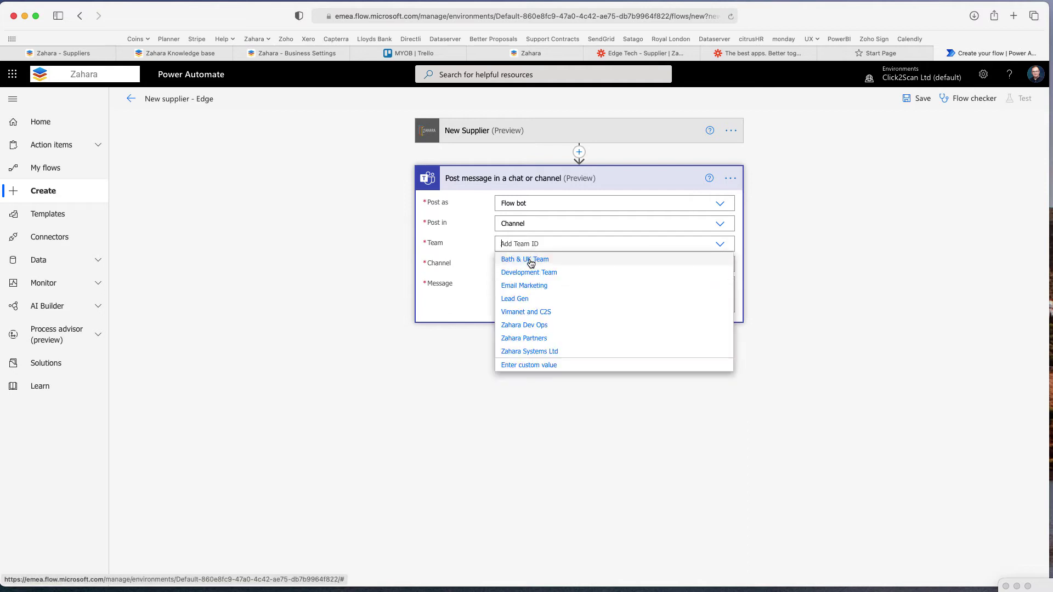
pyautogui.click(531, 263)
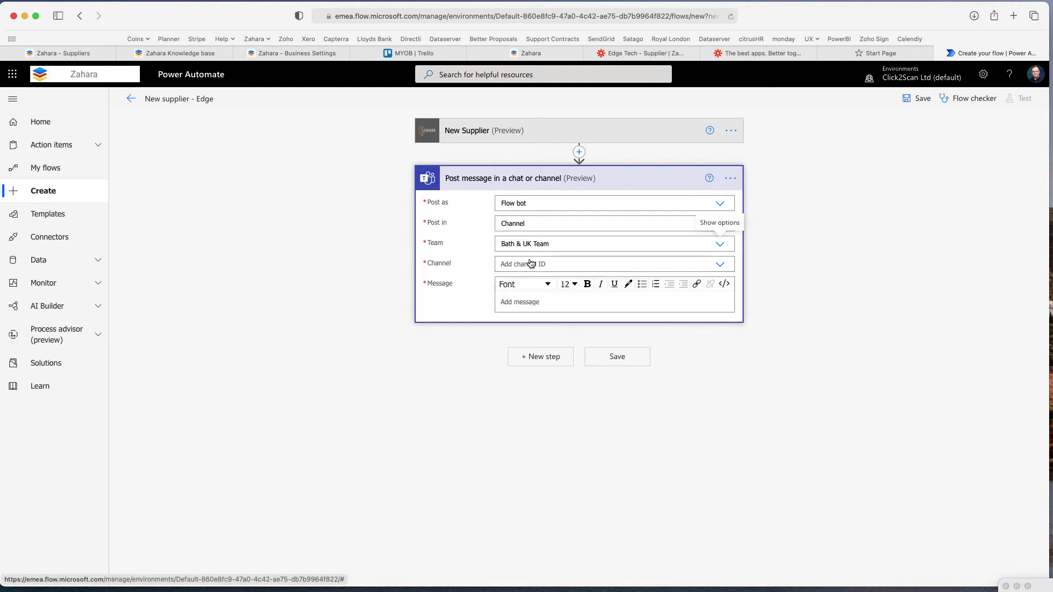
pyautogui.click(530, 266)
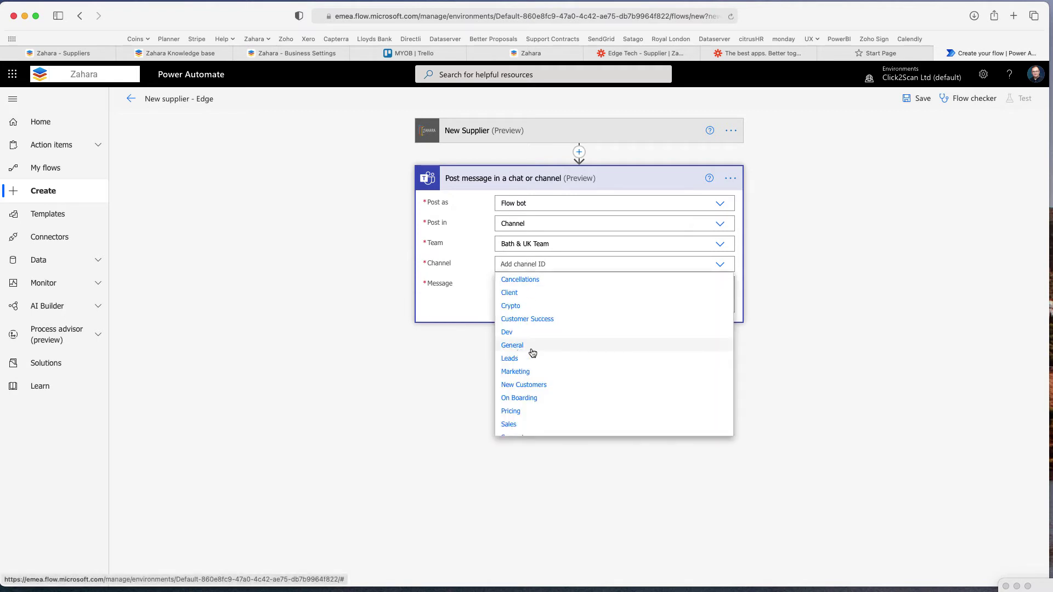
pyautogui.click(531, 353)
pyautogui.click(521, 303)
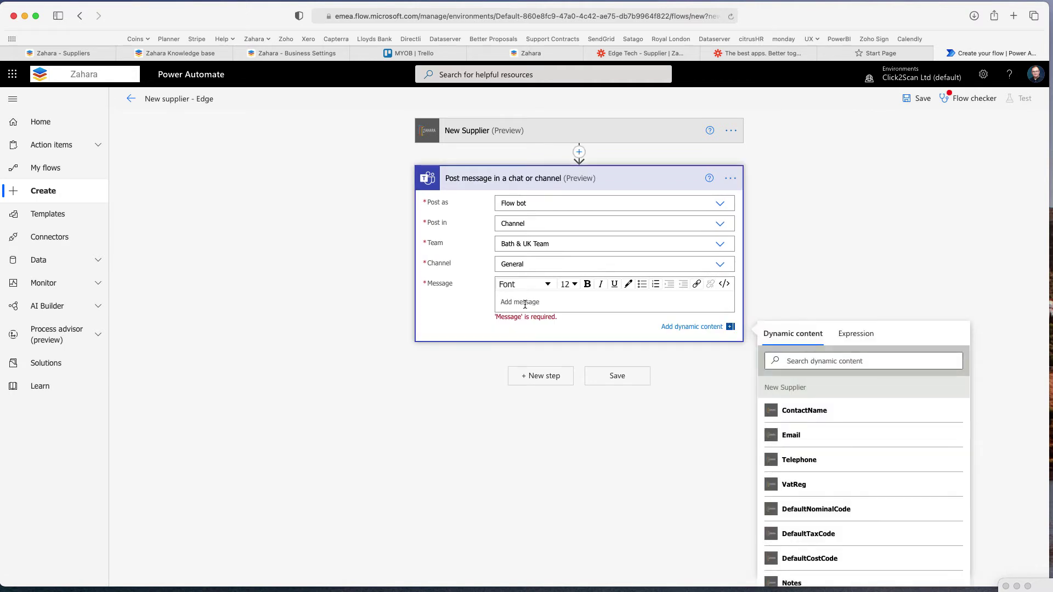
# Write 'New supplier created', add SupplierName, ReferenceNumber, ContactName, and 'Please do your diligence'
pyautogui.write('New supplier created')
pyautogui.press('Return')
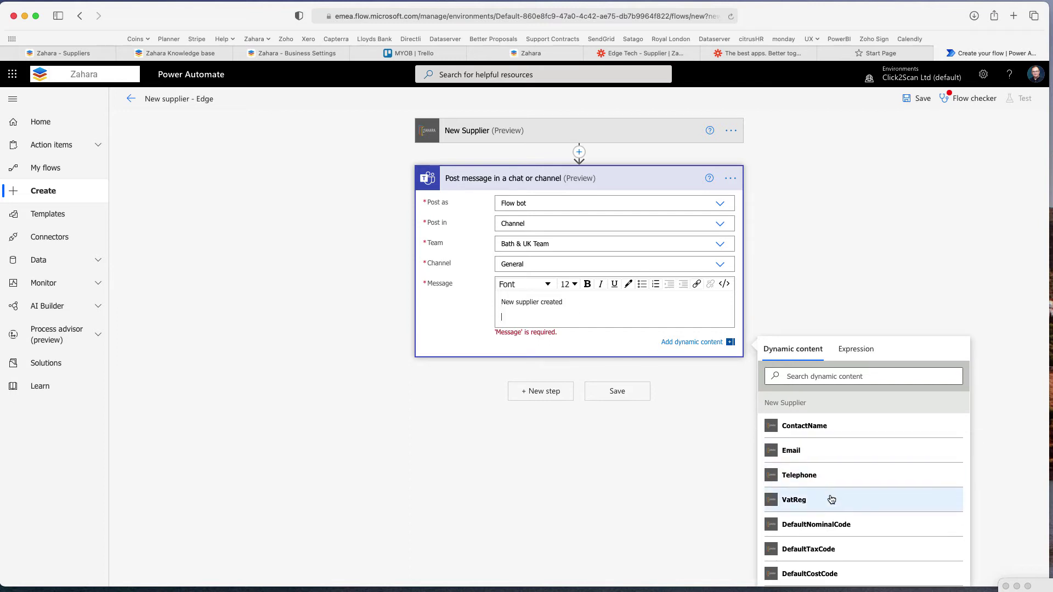
pyautogui.scroll(-5, 831, 499)
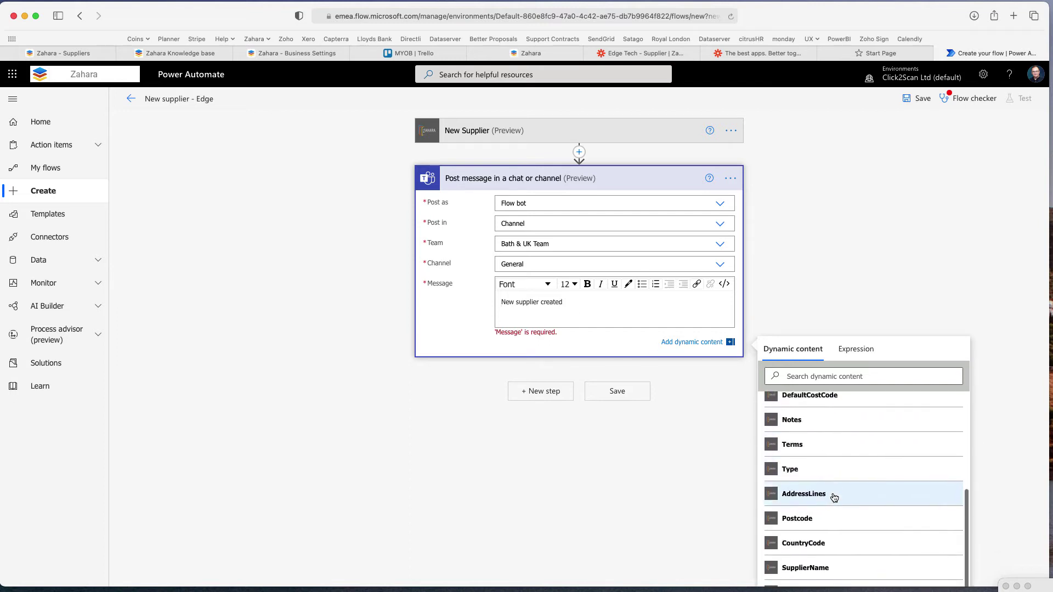
pyautogui.click(807, 570)
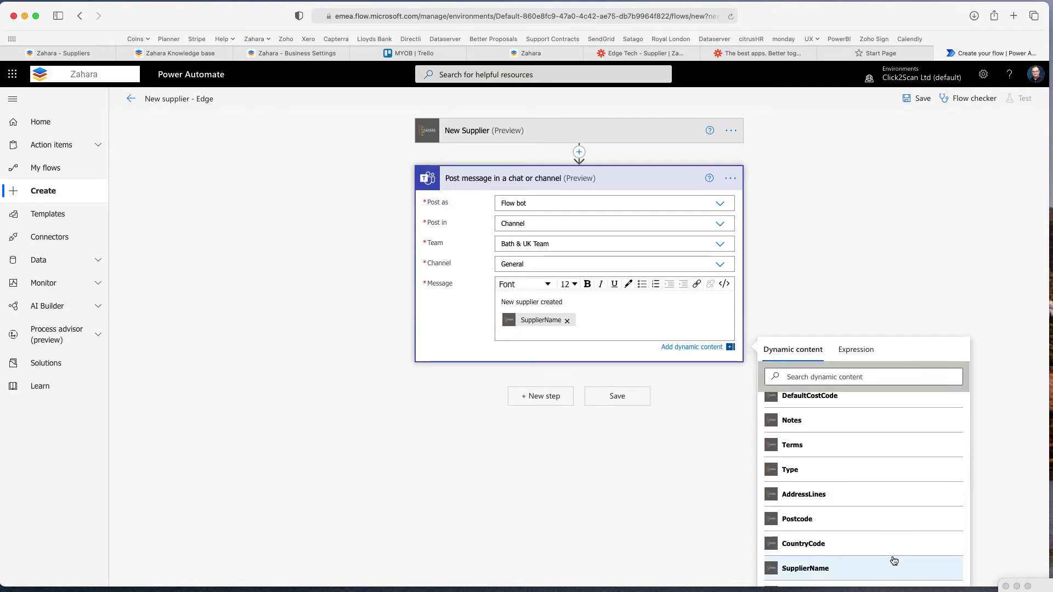
pyautogui.scroll(-2, 894, 560)
pyautogui.click(822, 570)
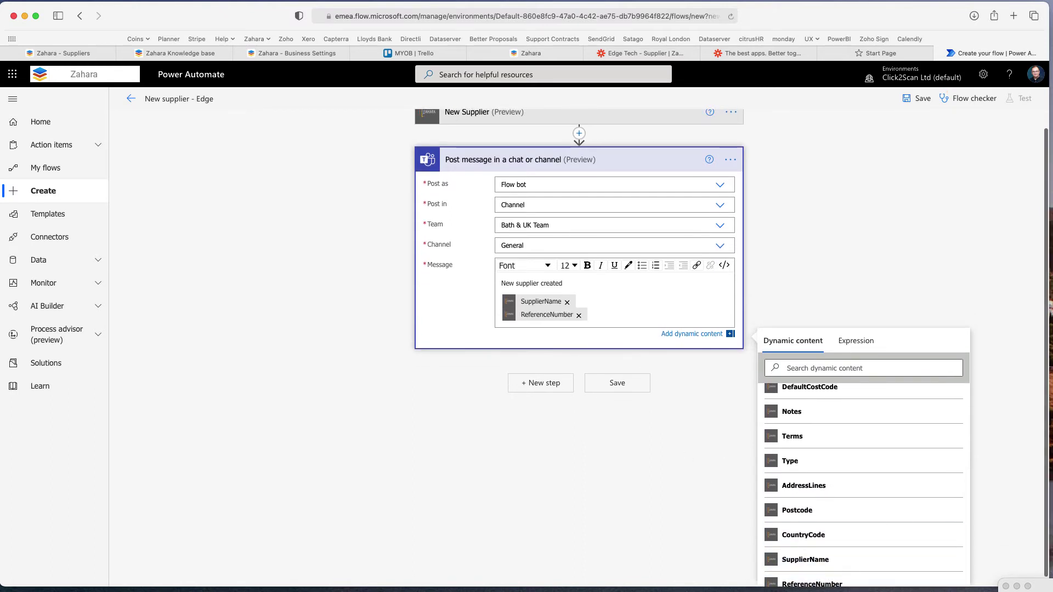
pyautogui.press('Return')
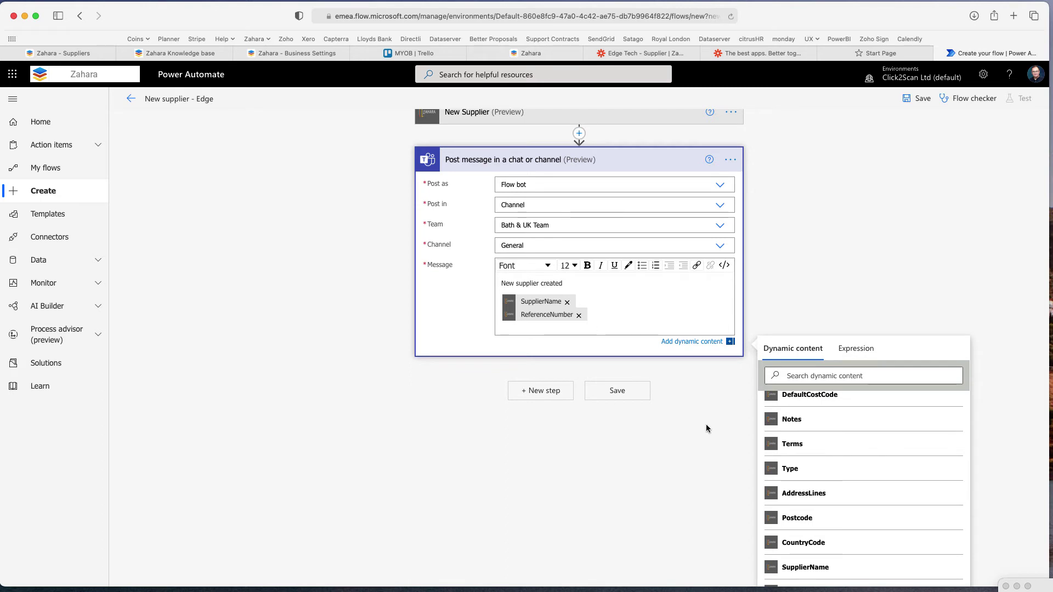
pyautogui.scroll(6, 830, 456)
pyautogui.click(828, 445)
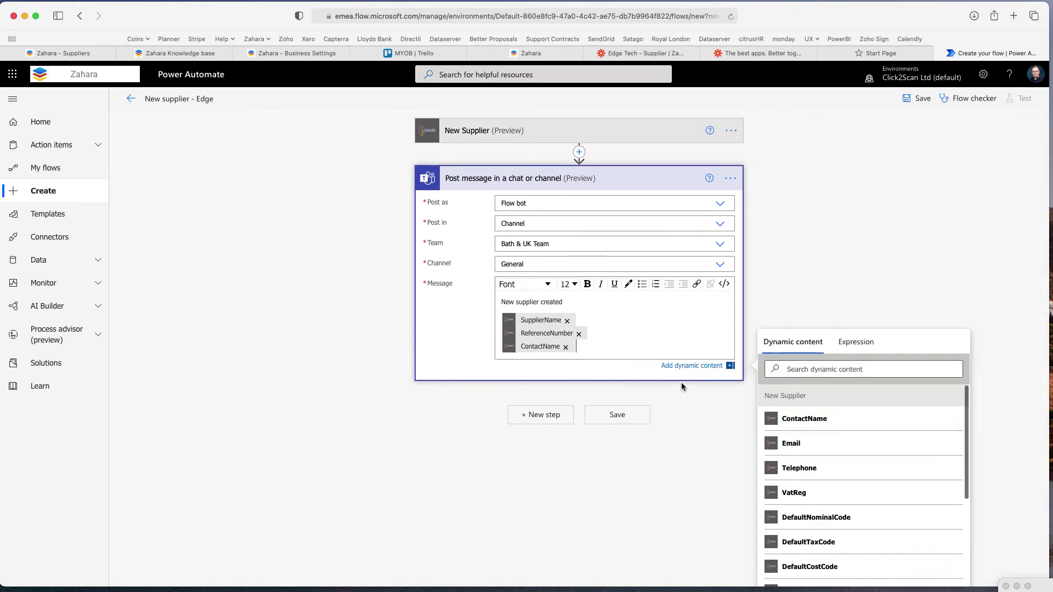
pyautogui.press('Return')
pyautogui.write('Please do your')
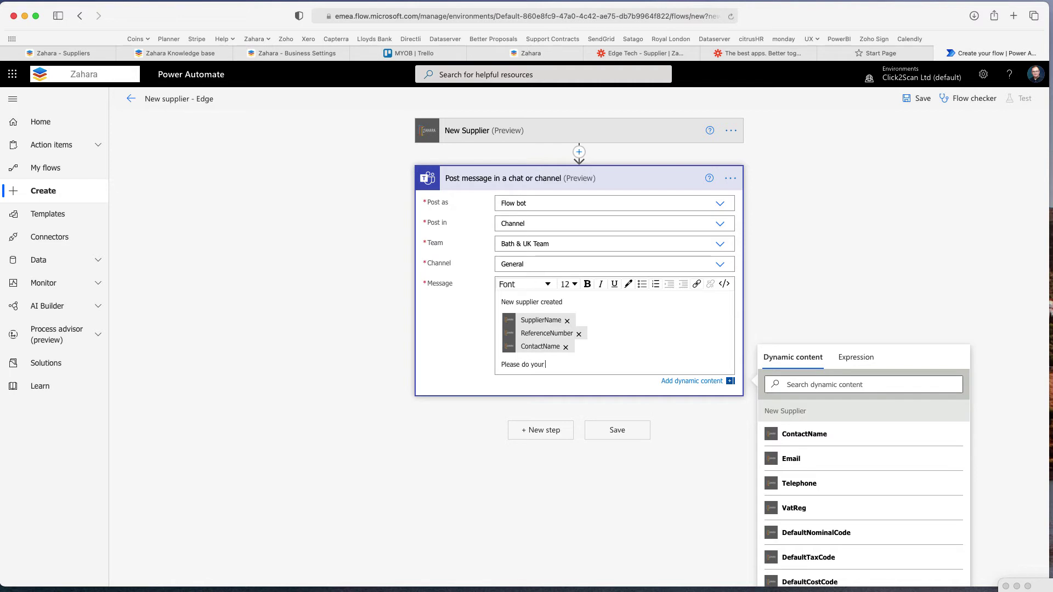
pyautogui.write(' diligence')
# Make the 'New supplier created' heading bold at 24 pt
pyautogui.moveTo(570, 303); pyautogui.dragTo(472, 307)
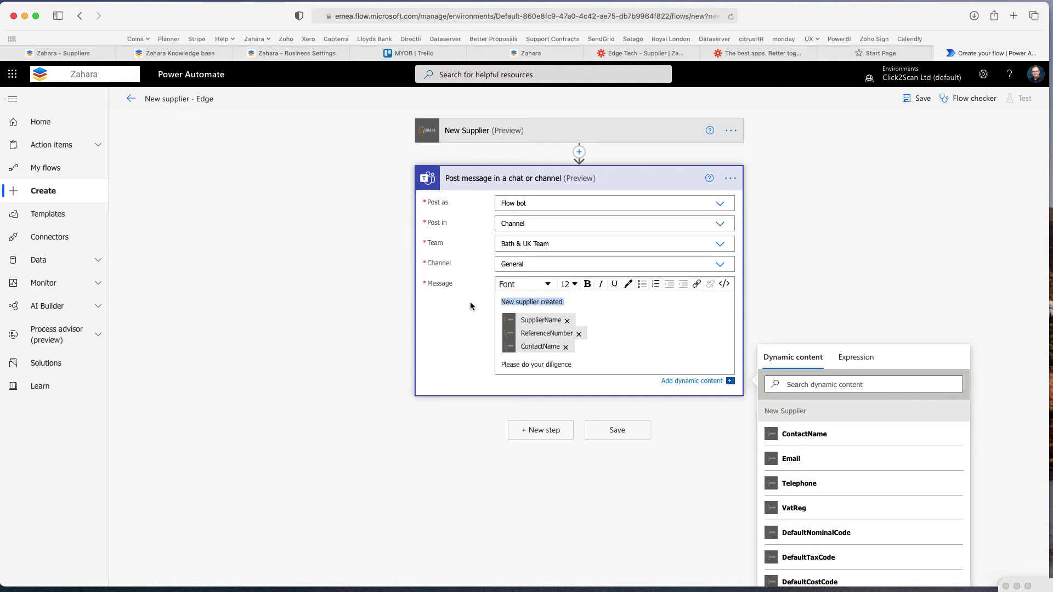
pyautogui.click(584, 286)
pyautogui.click(570, 284)
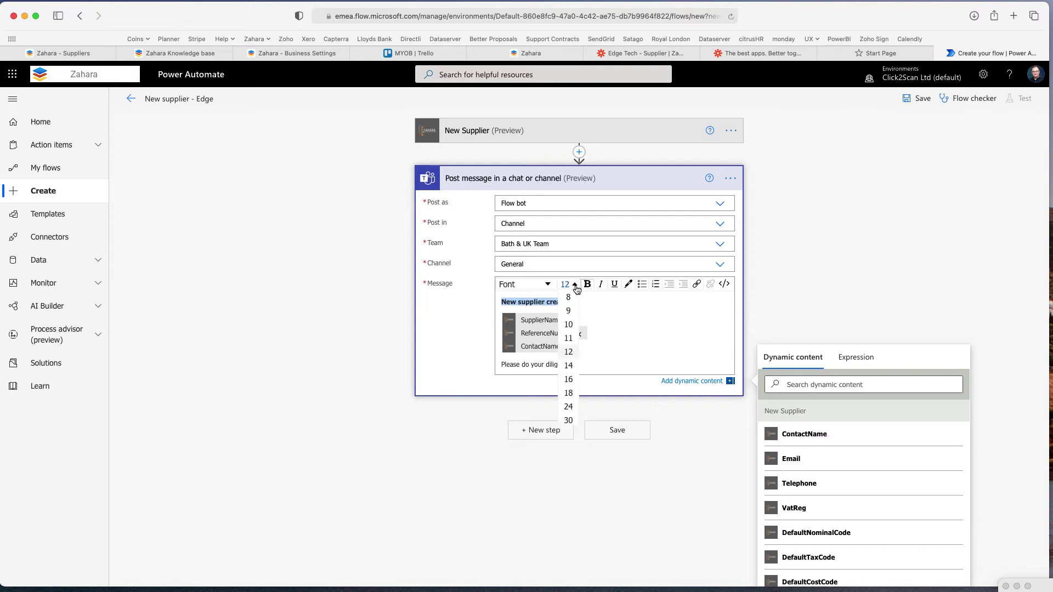
pyautogui.click(570, 403)
pyautogui.click(664, 433)
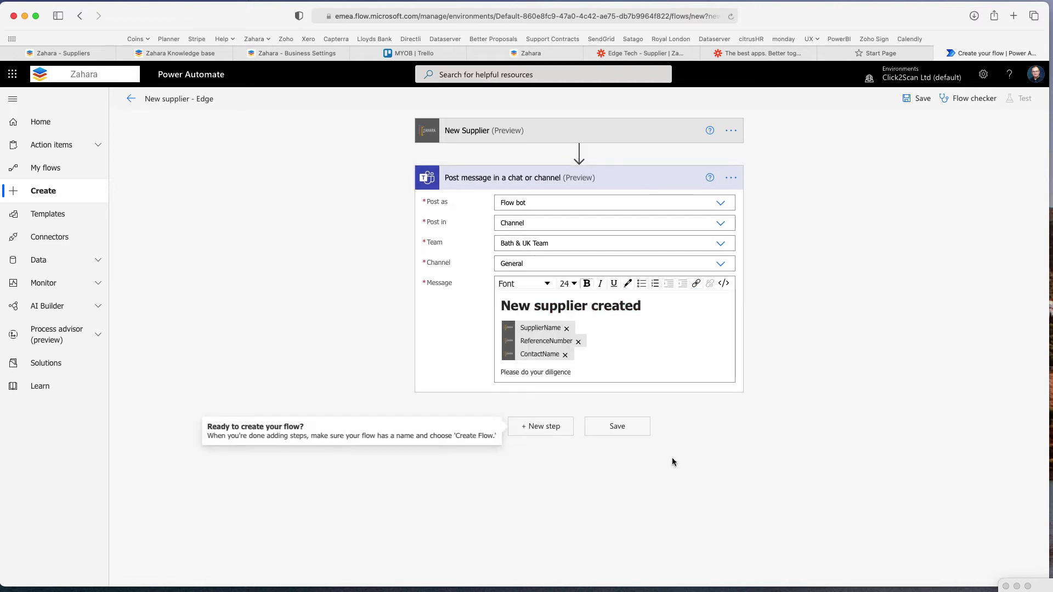
# Save the 'New supplier - Edge' flow, then bring Microsoft Teams forward
pyautogui.click(616, 427)
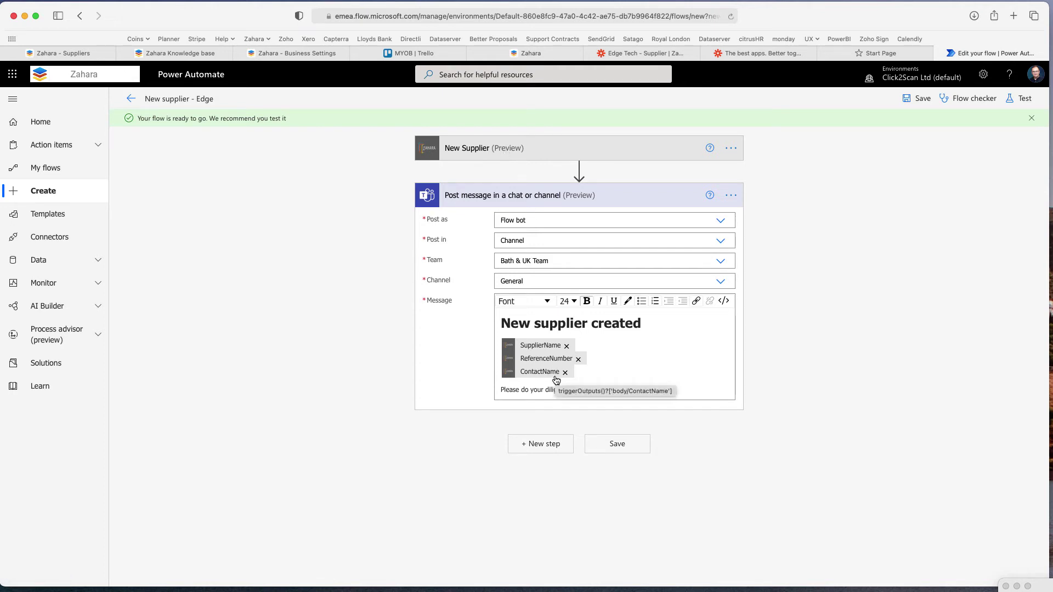
pyautogui.click(263, 588)
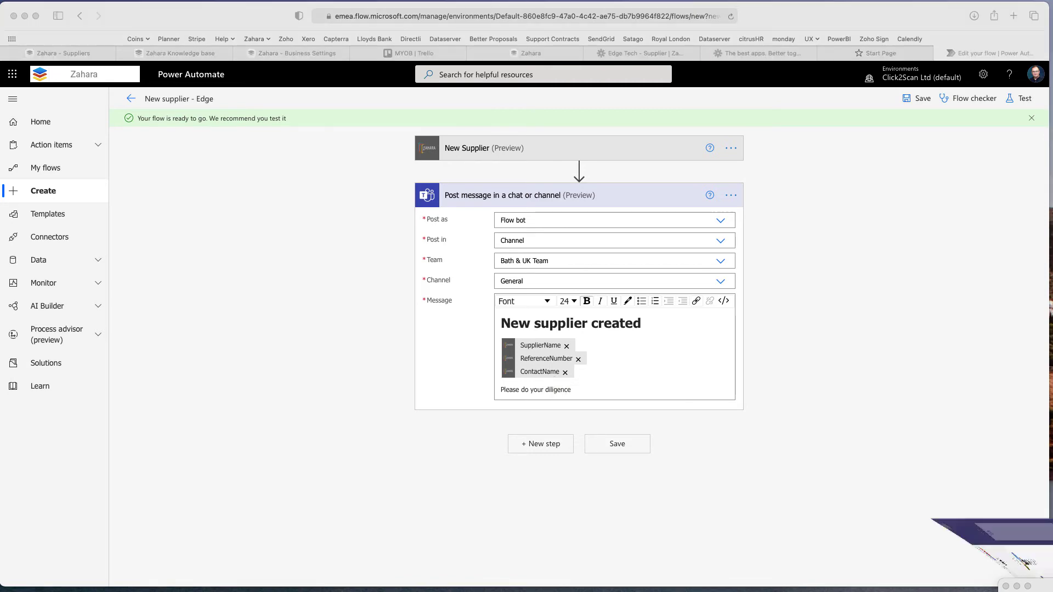
# View the flow's 'New supplier created' post in General, then return to Power Automate
pyautogui.click(147, 96)
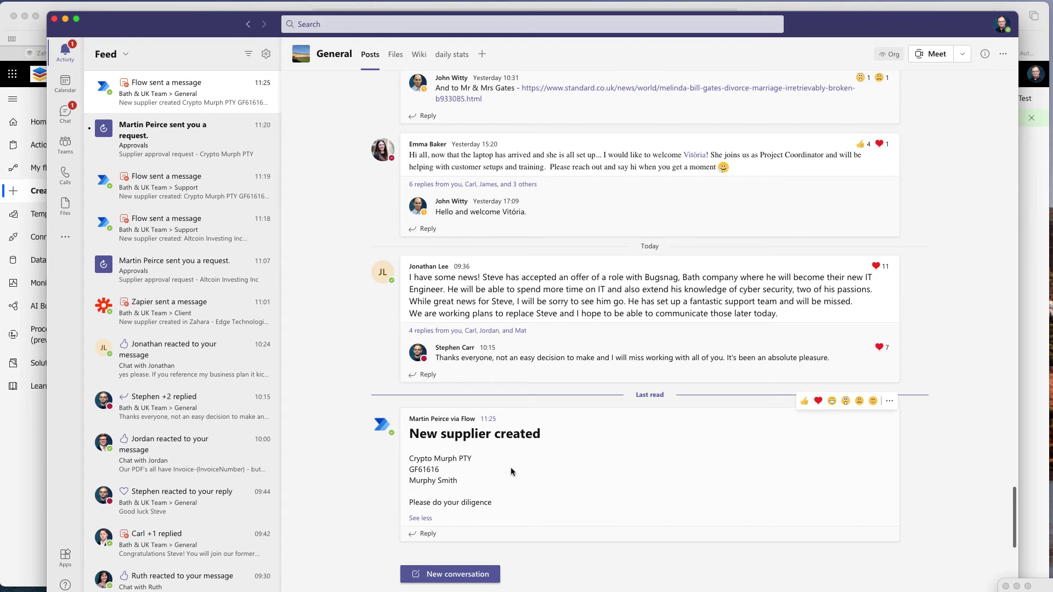
pyautogui.click(45, 497)
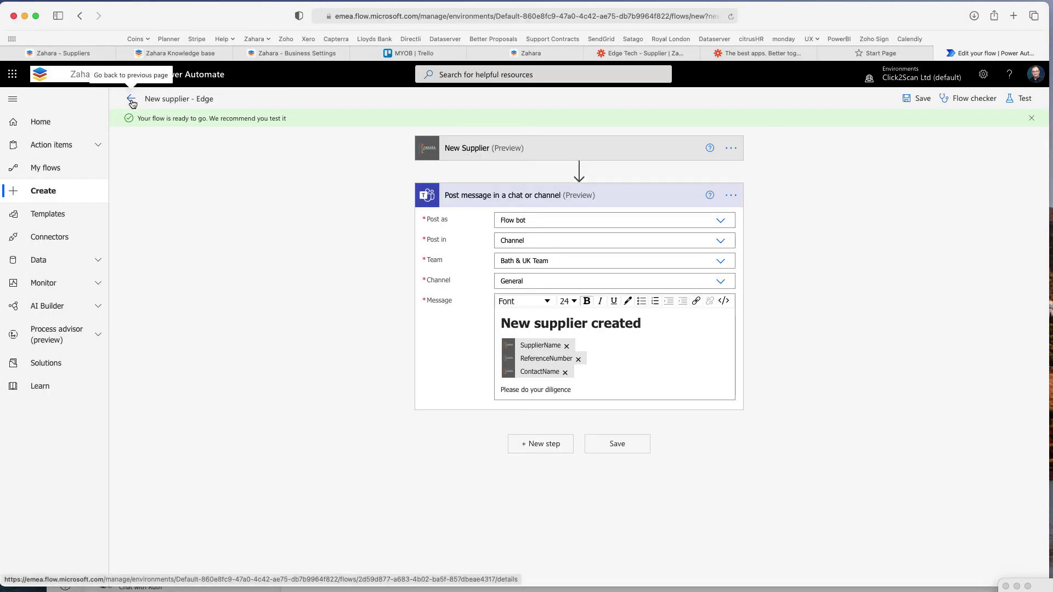
# Save the flow, view its details page with a succeeded run, then switch to Zahara
pyautogui.click(912, 99)
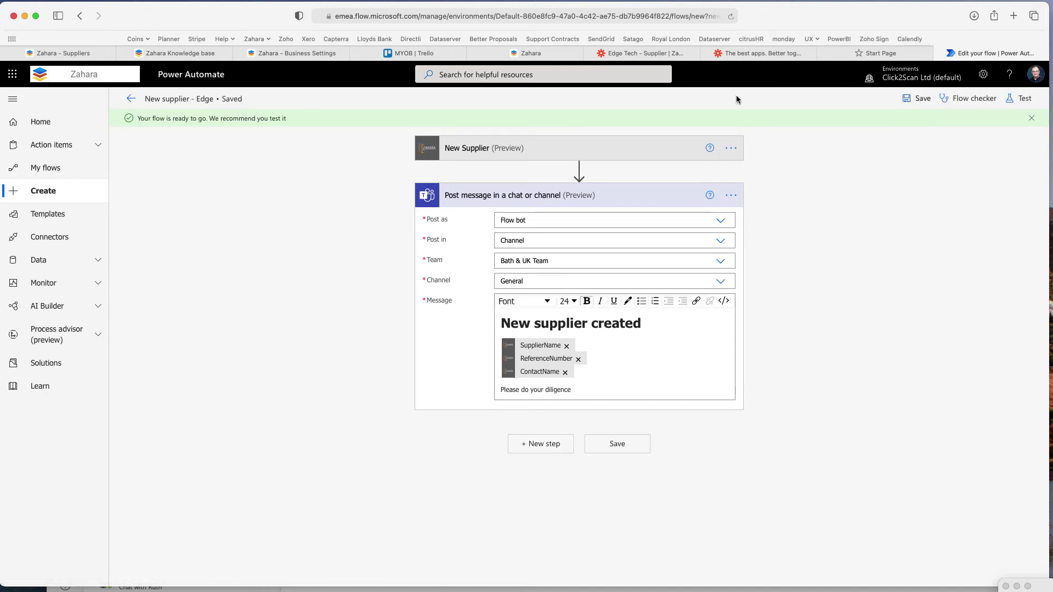
pyautogui.click(131, 100)
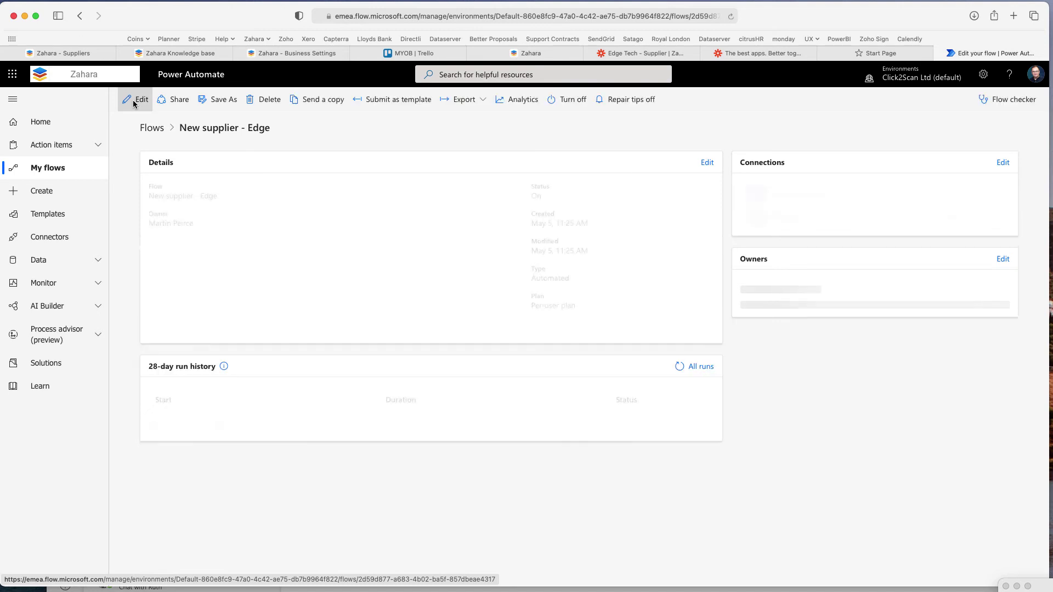
pyautogui.click(272, 55)
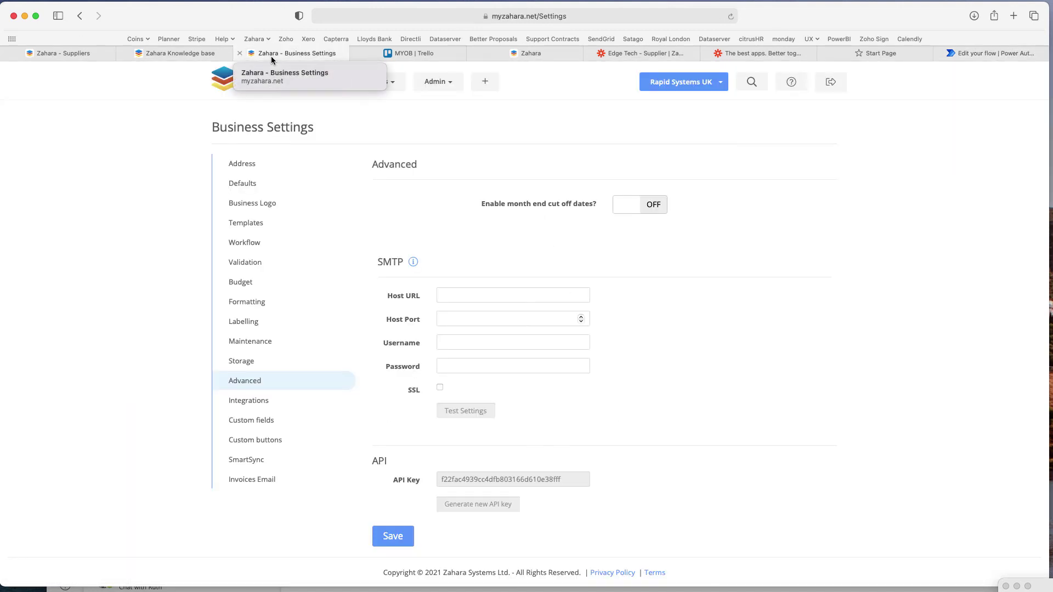
# Switch Zahara's Suppliers list to Edge Technologies and open a blank new-supplier form
pyautogui.click(74, 53)
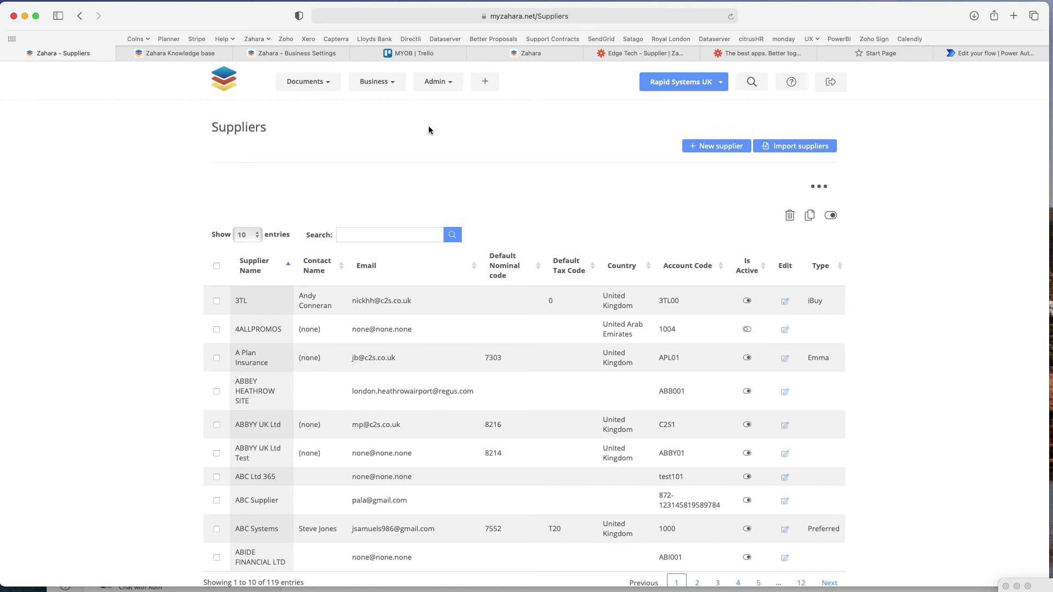
pyautogui.click(705, 87)
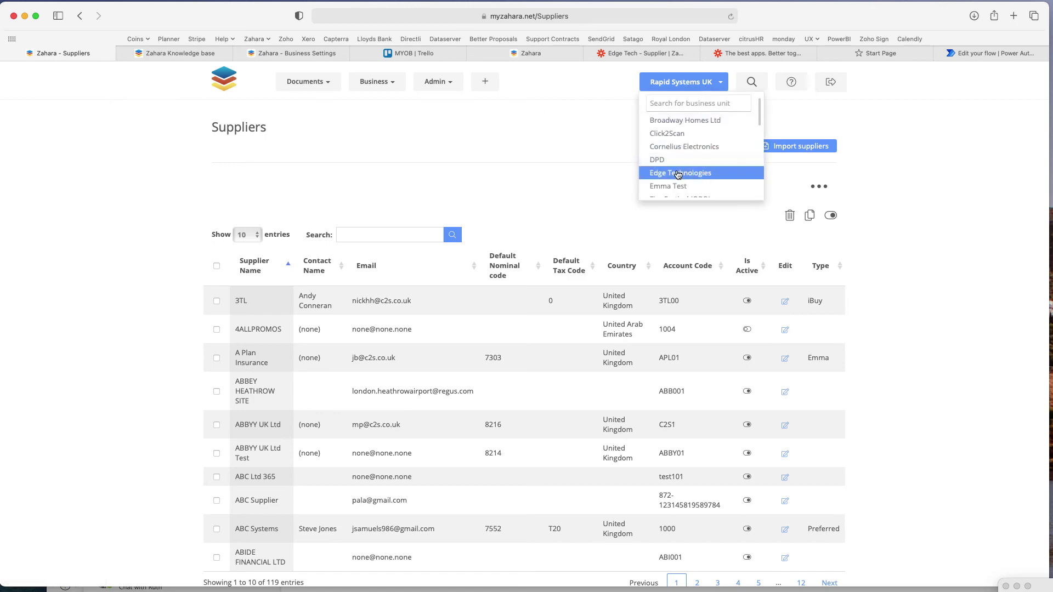
pyautogui.click(679, 173)
pyautogui.click(525, 53)
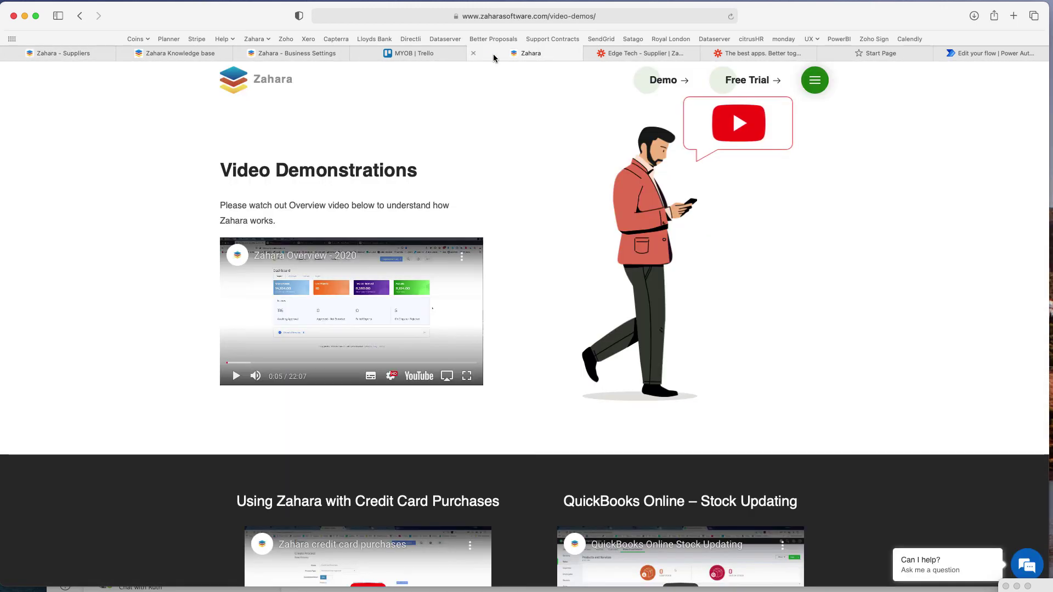
pyautogui.click(70, 54)
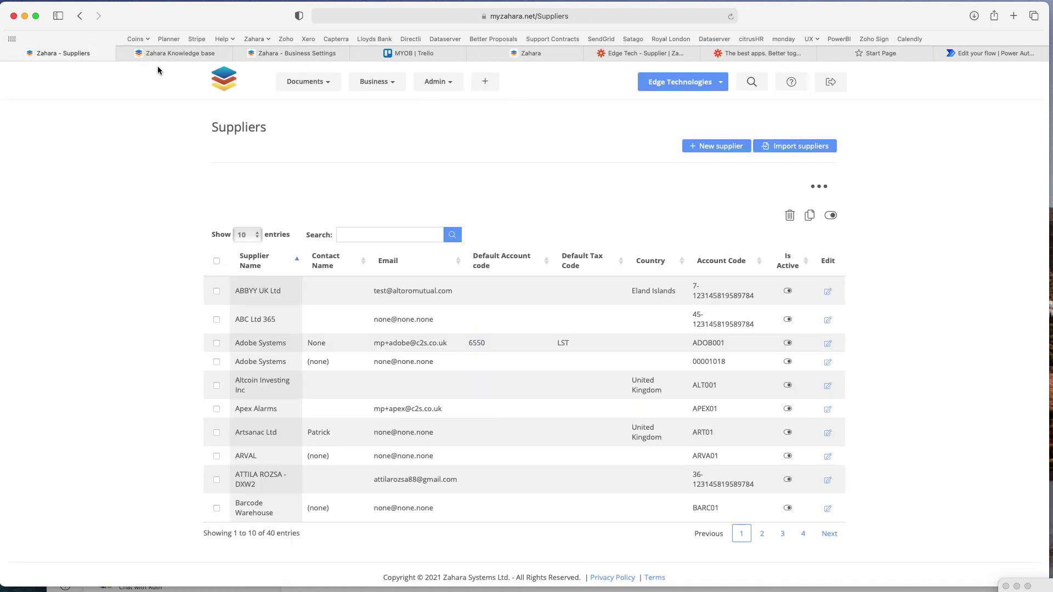
pyautogui.click(738, 145)
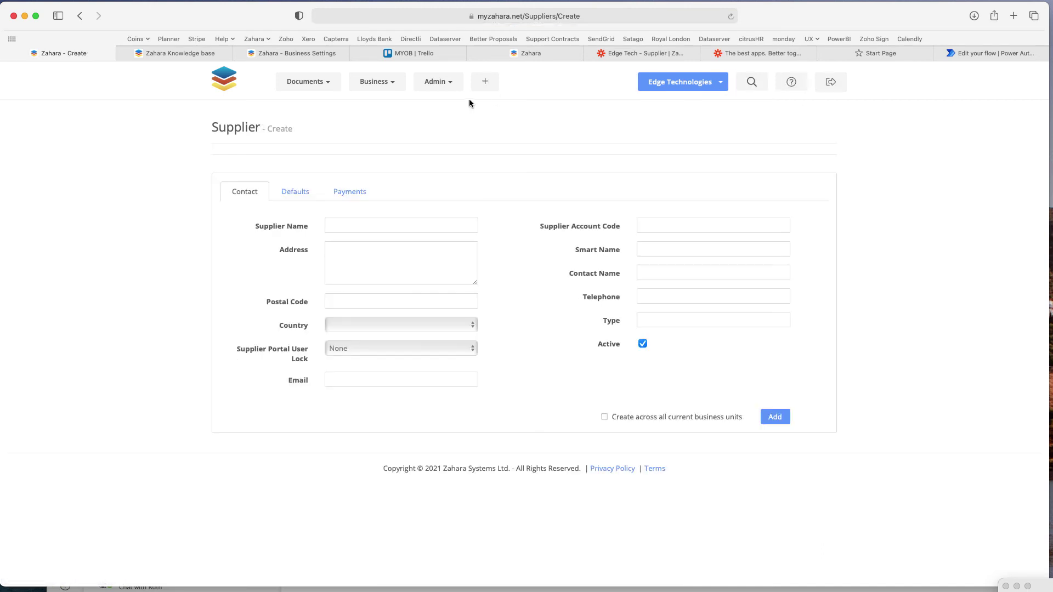
# Enter the supplier name 'Testing Granules Ltd' with its street address and postal code in Zahara
pyautogui.click(365, 231)
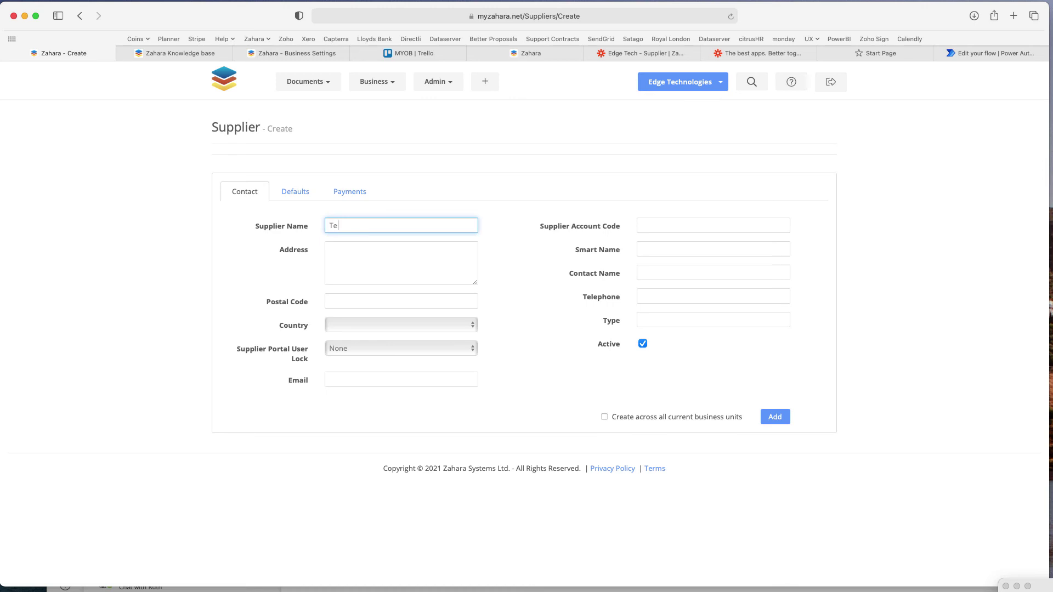
pyautogui.write('Testing Granules Ltd')
pyautogui.press('Tab')
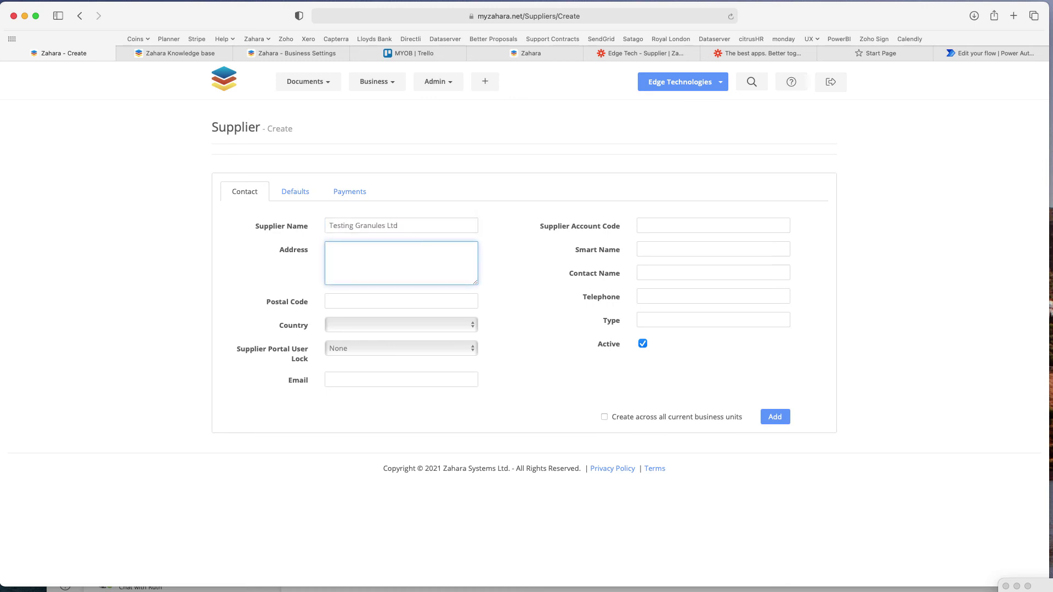
pyautogui.press('Tab')
pyautogui.write('BA1 1')
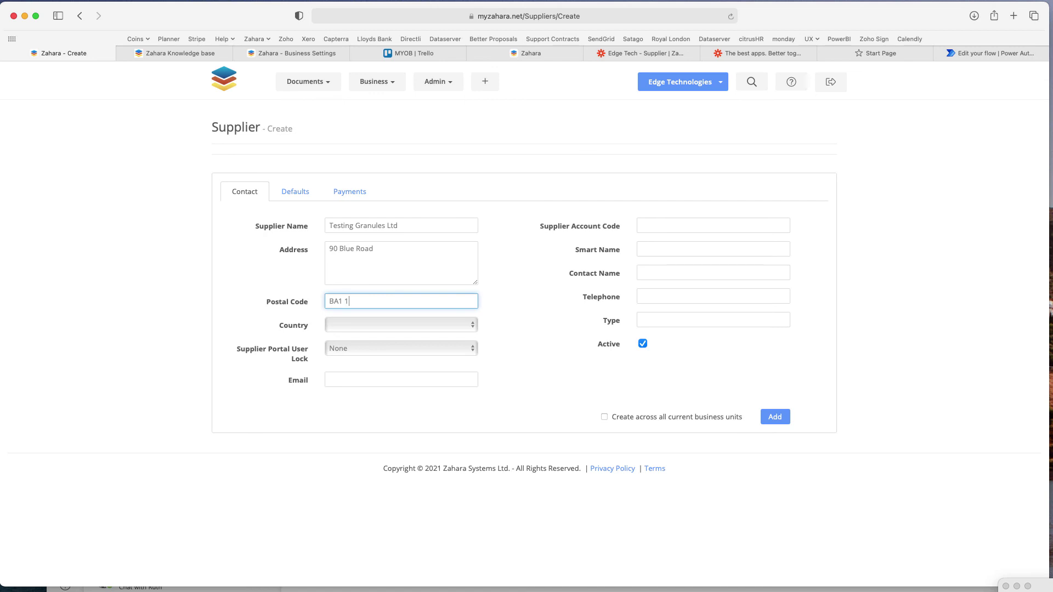
pyautogui.write('GB')
# Give the supplier account code TG0001 and a contact name, add it, then bring Teams forward
pyautogui.click(649, 229)
pyautogui.write('TG0')
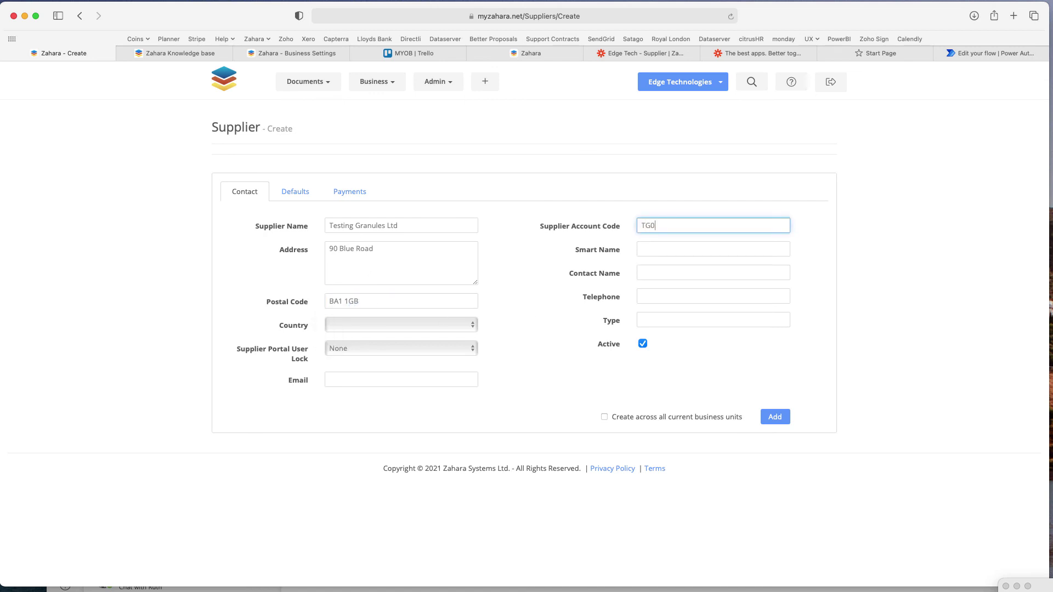
pyautogui.write('001')
pyautogui.press('Tab')
pyautogui.press('Tab')
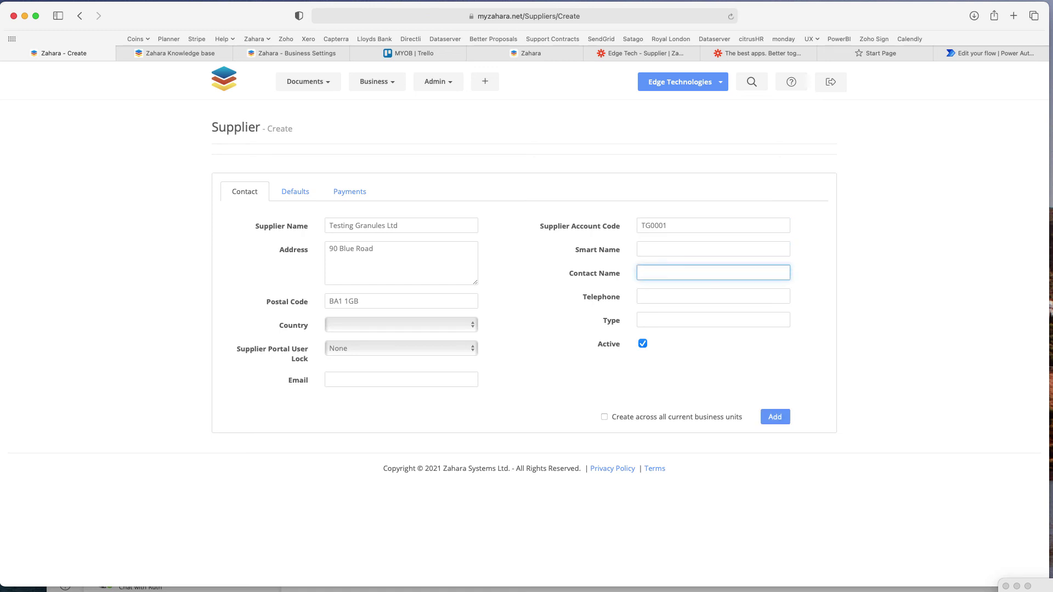
pyautogui.click(775, 418)
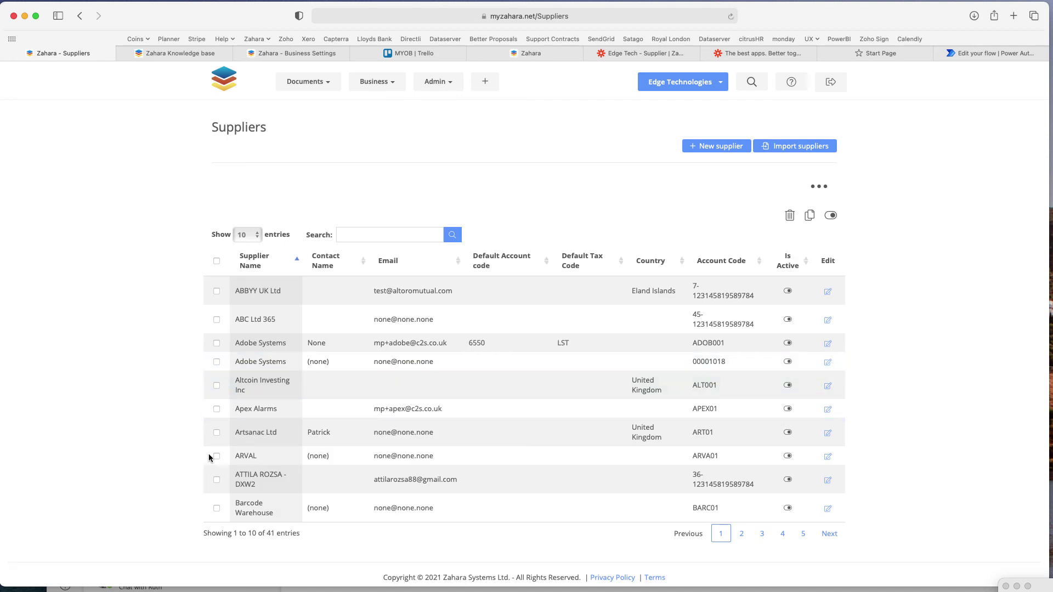
pyautogui.click(211, 589)
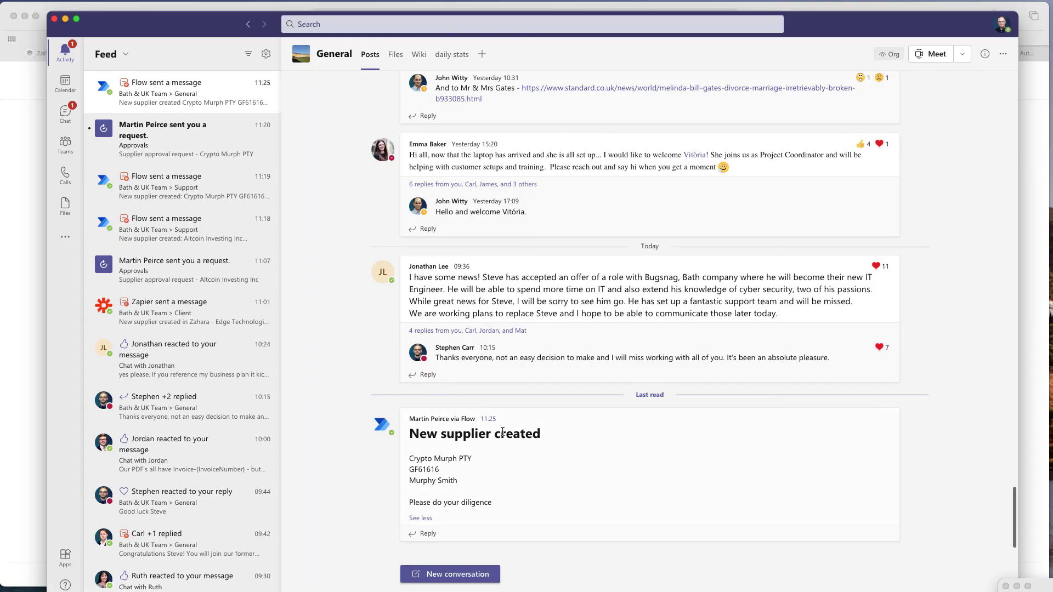